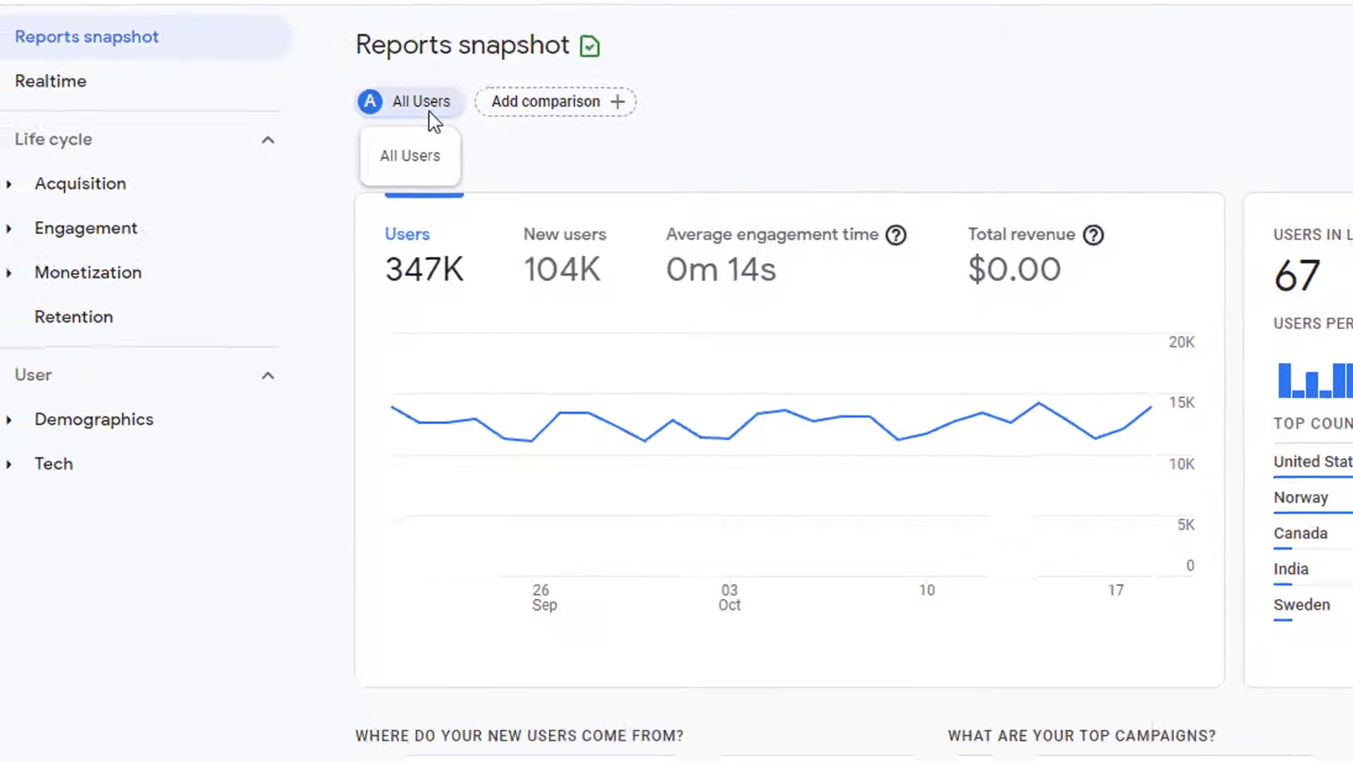
# Expand the Acquisition group in the sidebar and open Acquisition overview
pyautogui.click(162, 194)
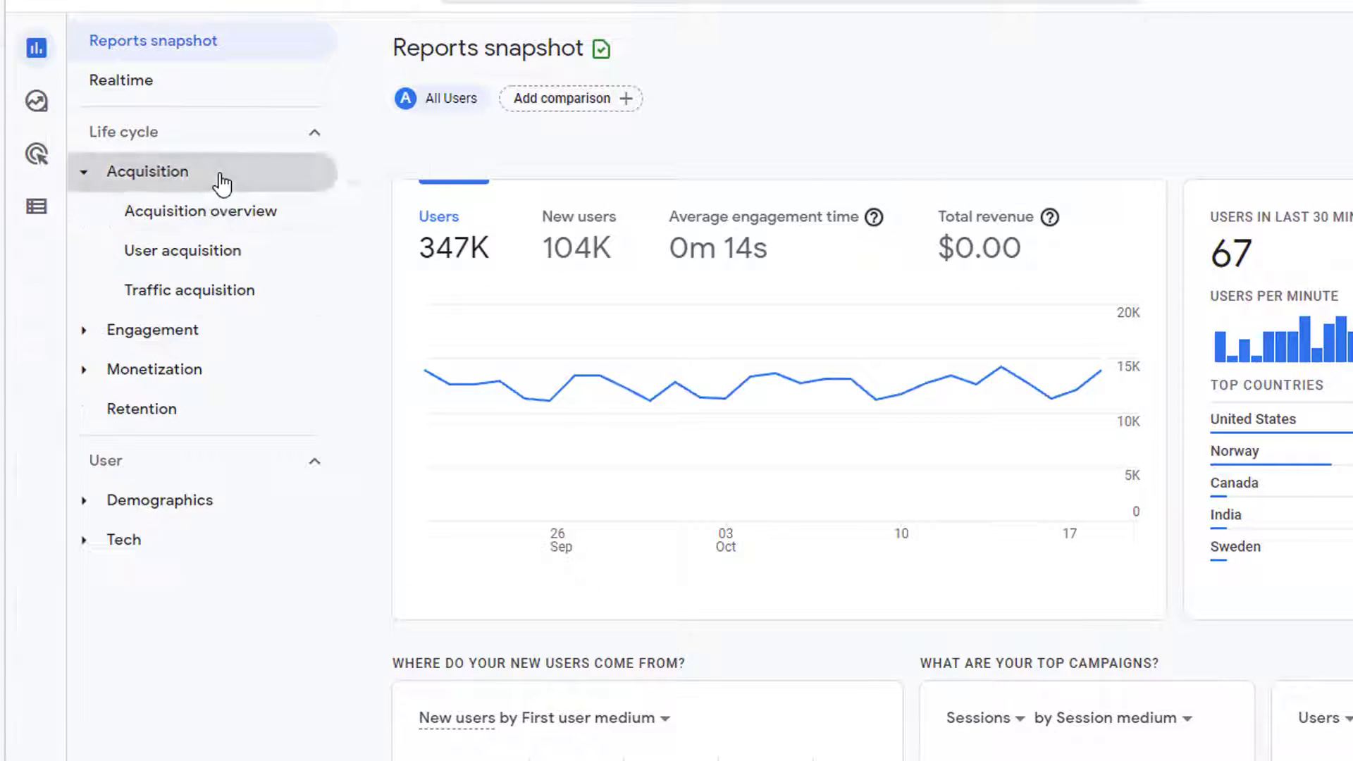
pyautogui.click(233, 220)
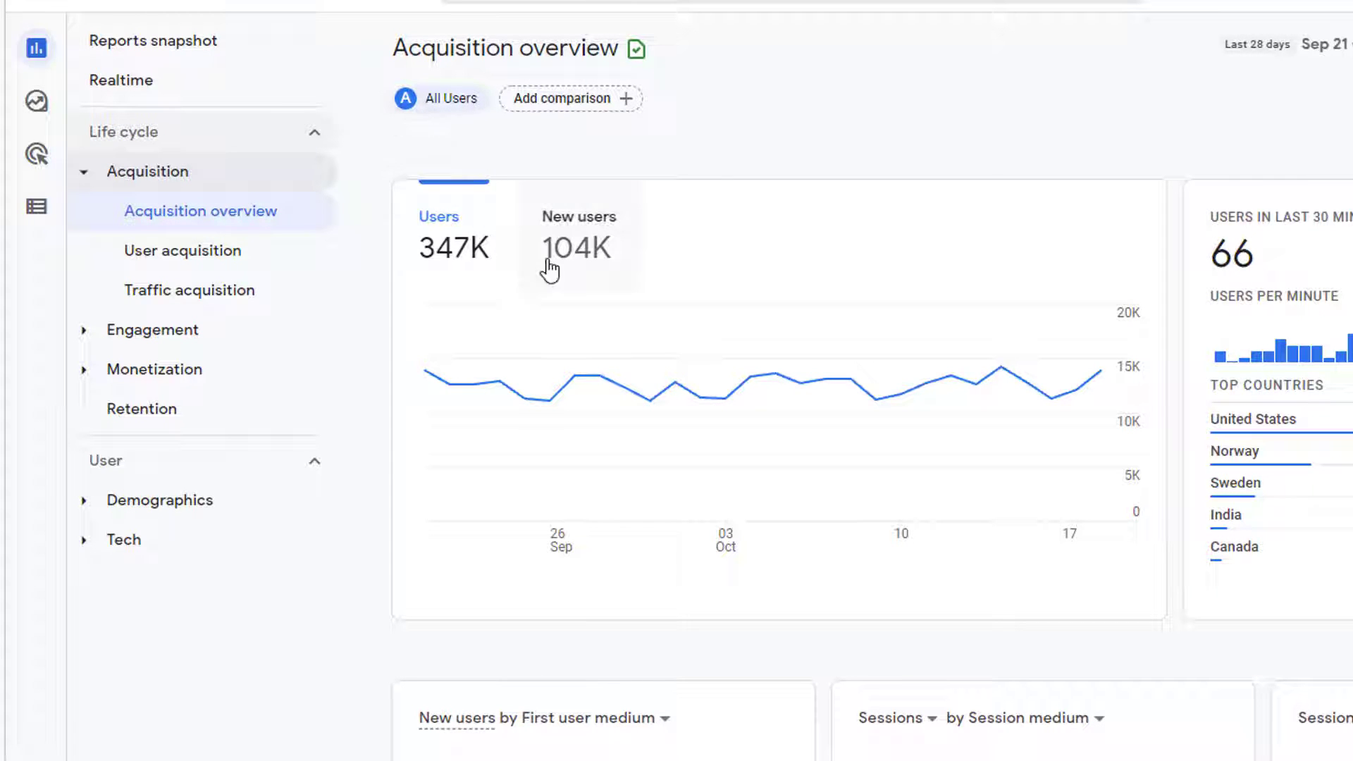
# Start a new comparison with an Include condition on the Country dimension
pyautogui.click(560, 106)
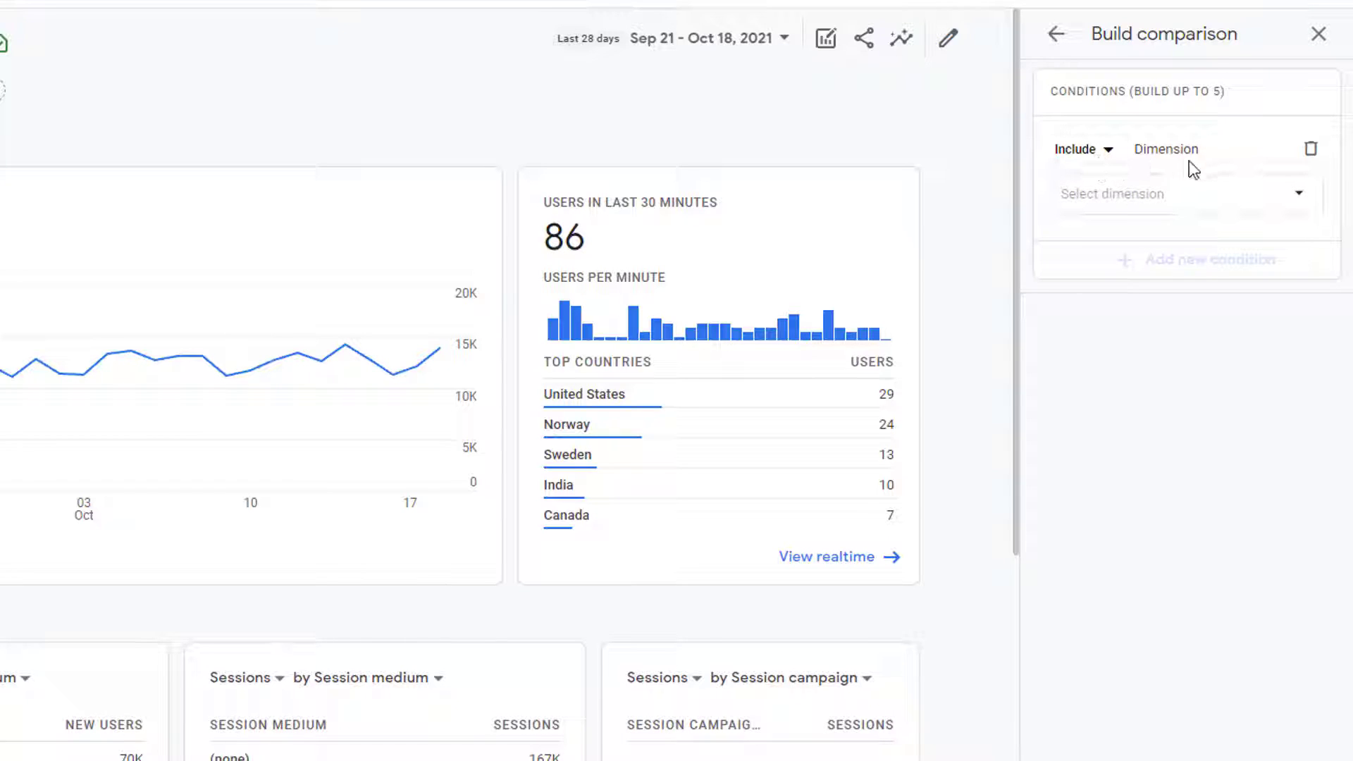
pyautogui.click(1106, 150)
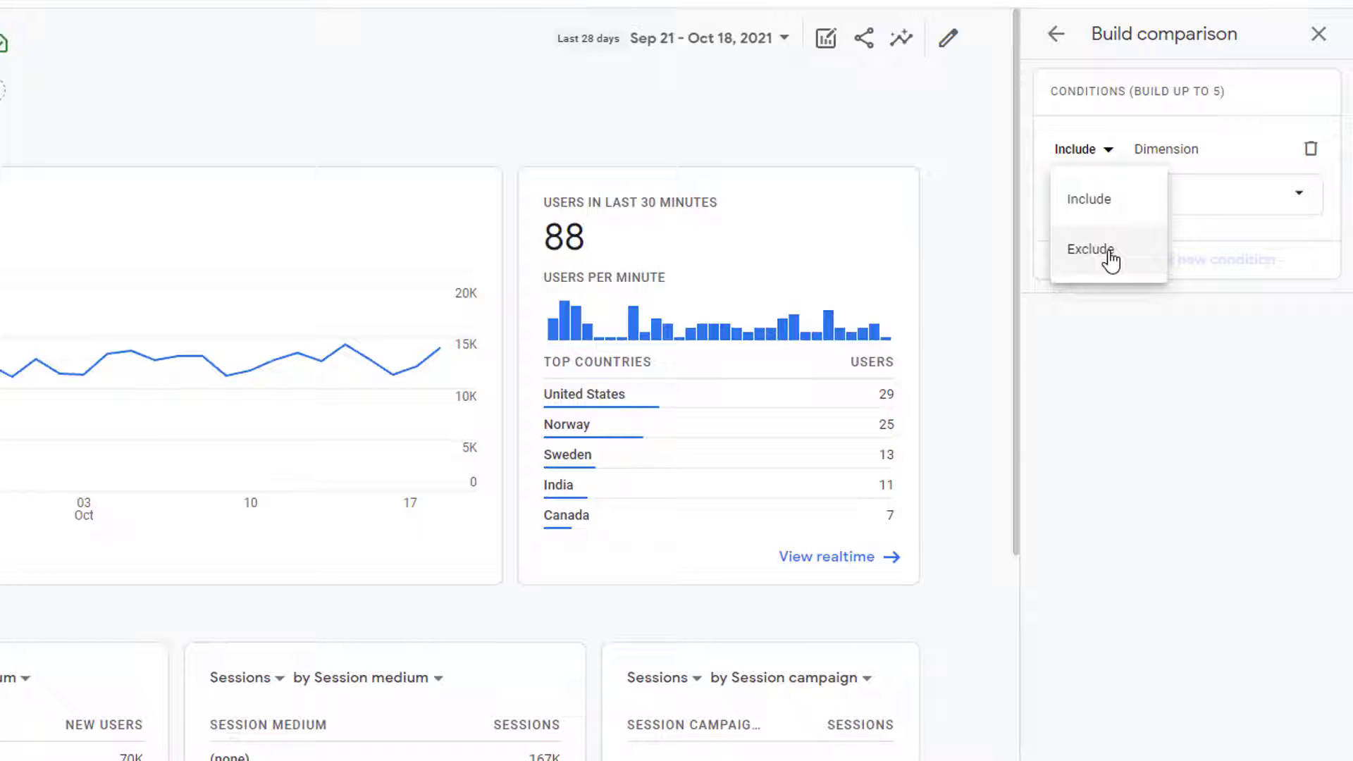
pyautogui.click(1108, 211)
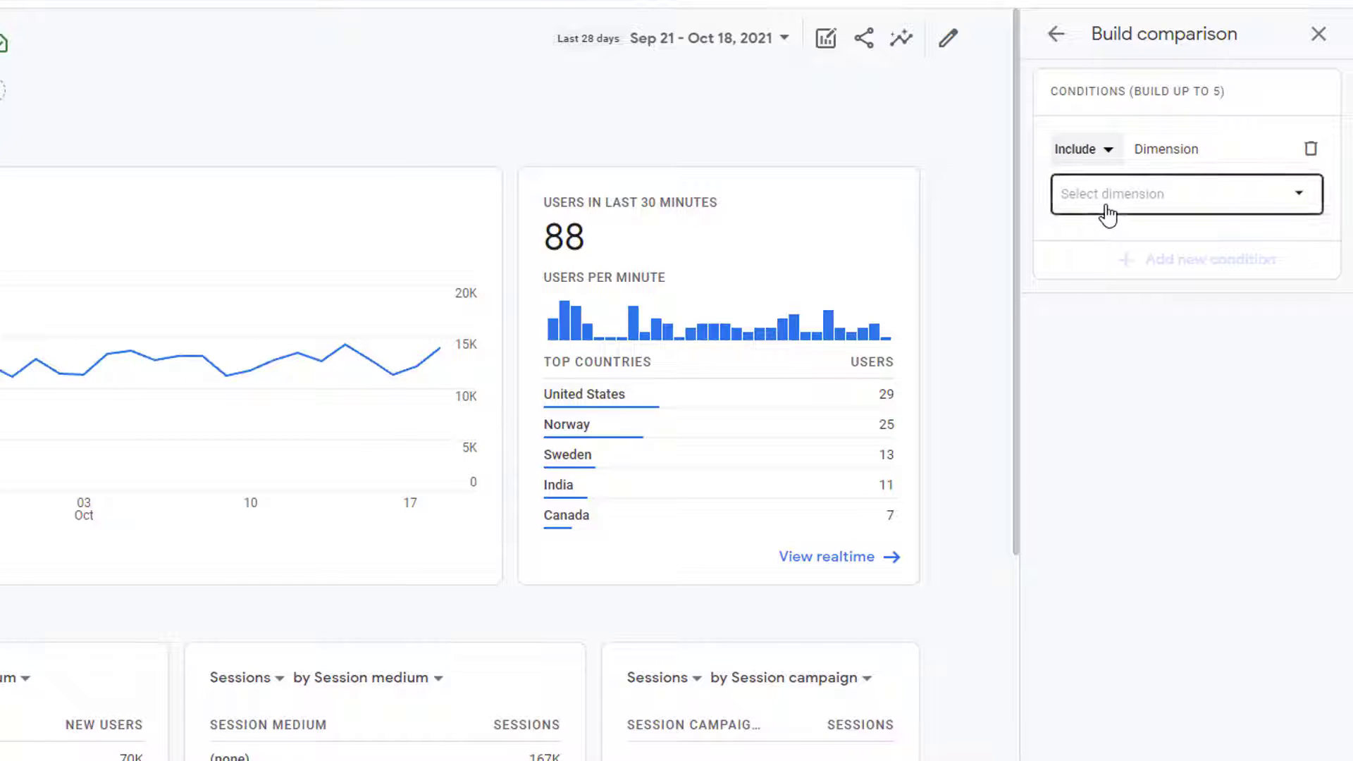
pyautogui.click(1154, 201)
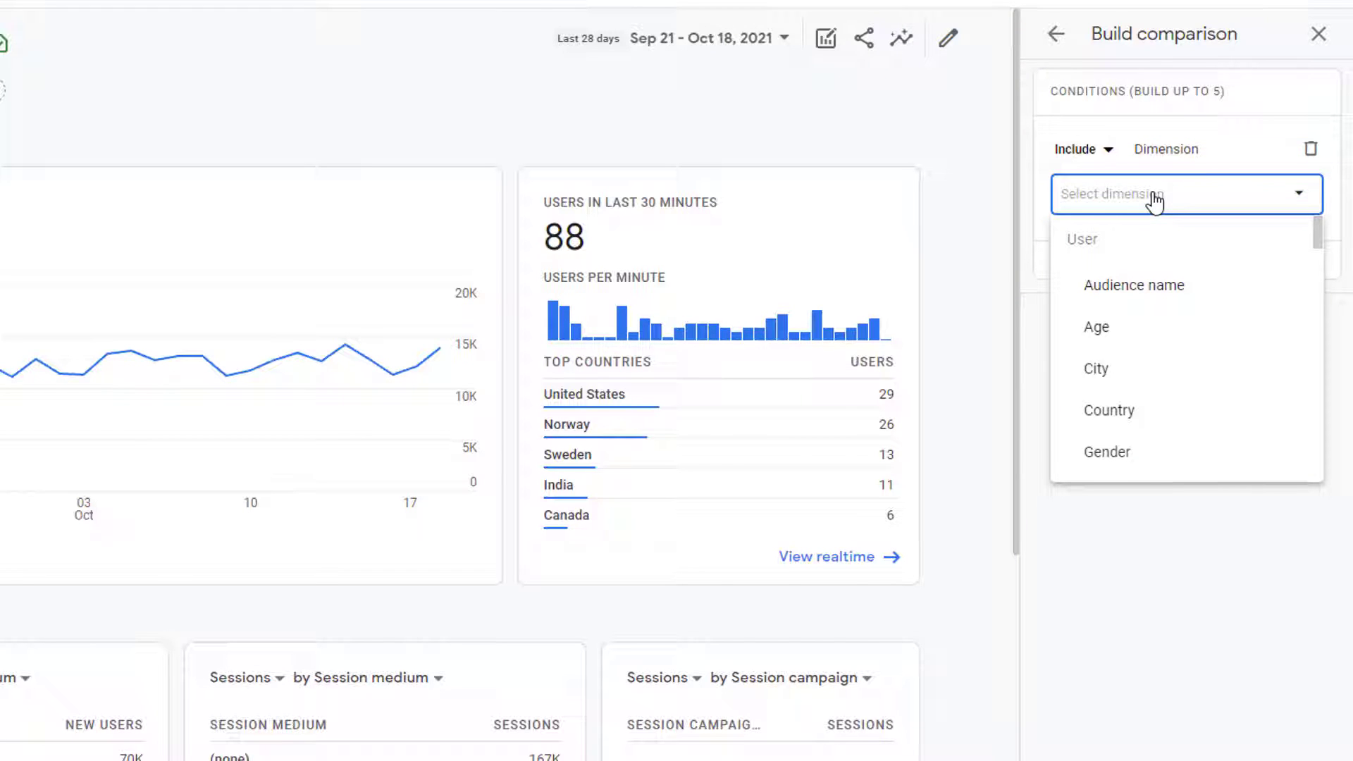
pyautogui.scroll(-1, 1148, 311)
pyautogui.scroll(-8, 1171, 391)
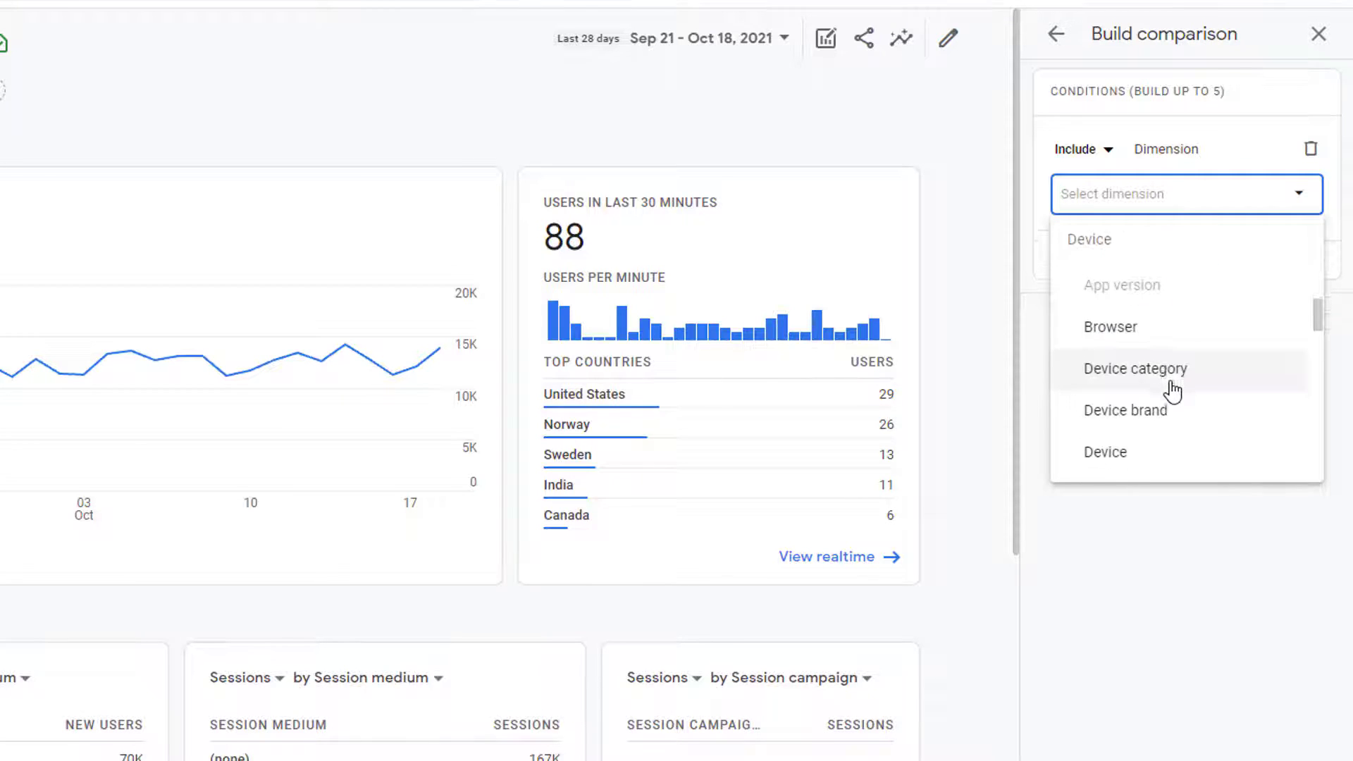
pyautogui.scroll(3, 1171, 391)
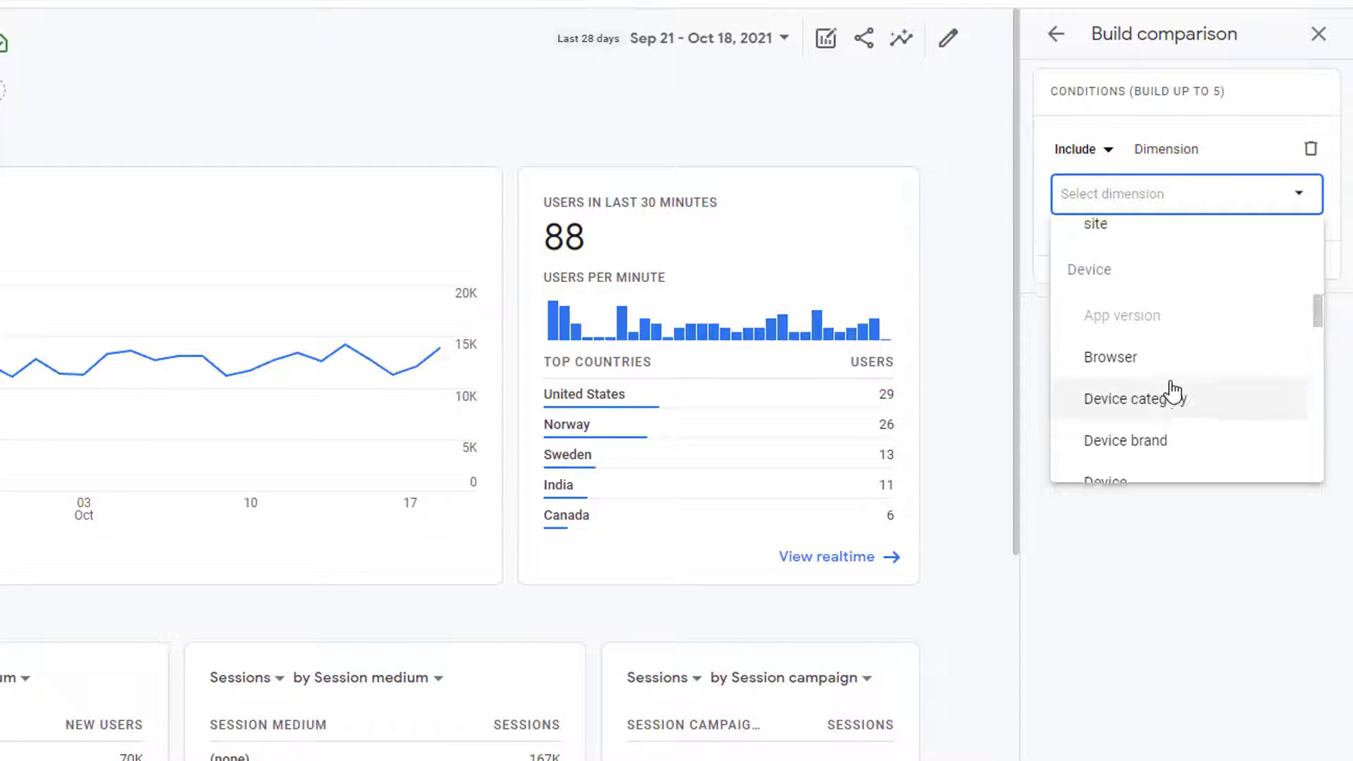
pyautogui.scroll(5, 1172, 391)
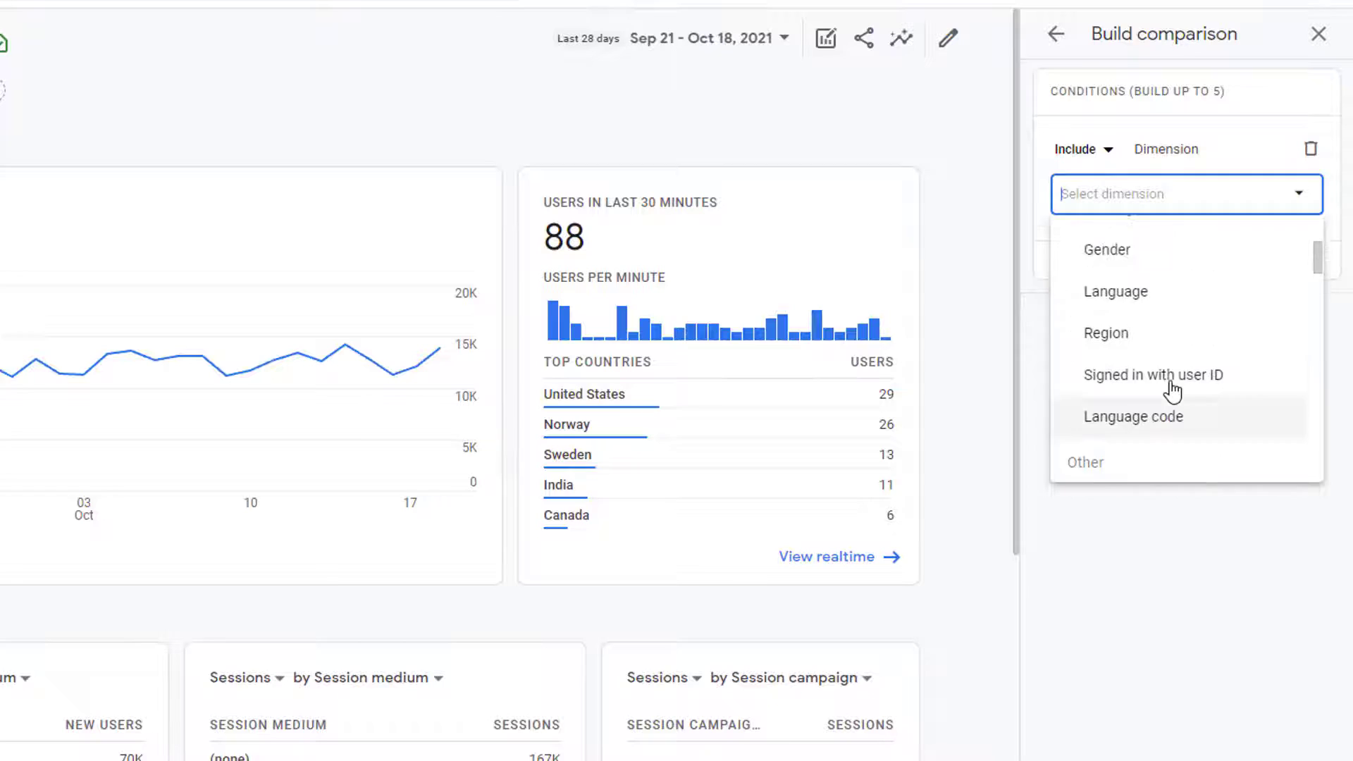
pyautogui.scroll(2, 1172, 389)
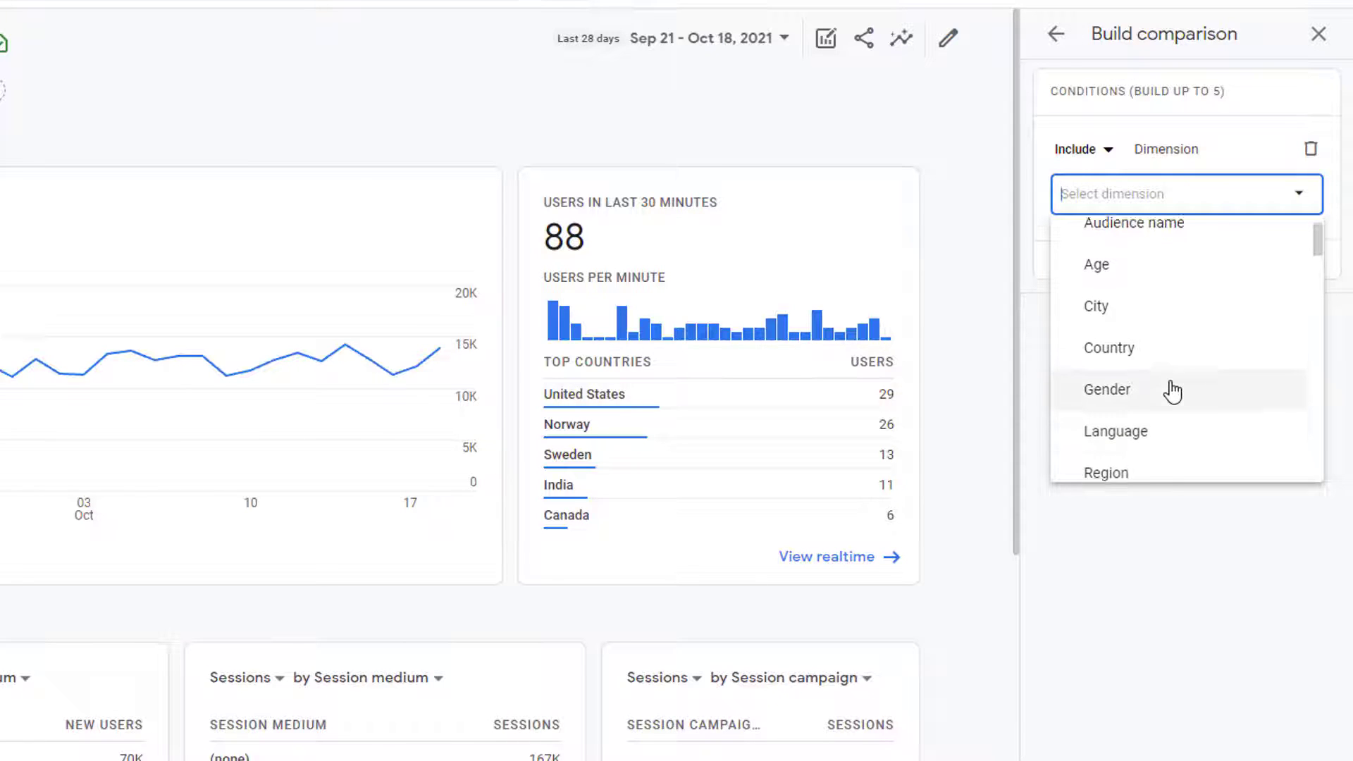
pyautogui.click(1120, 365)
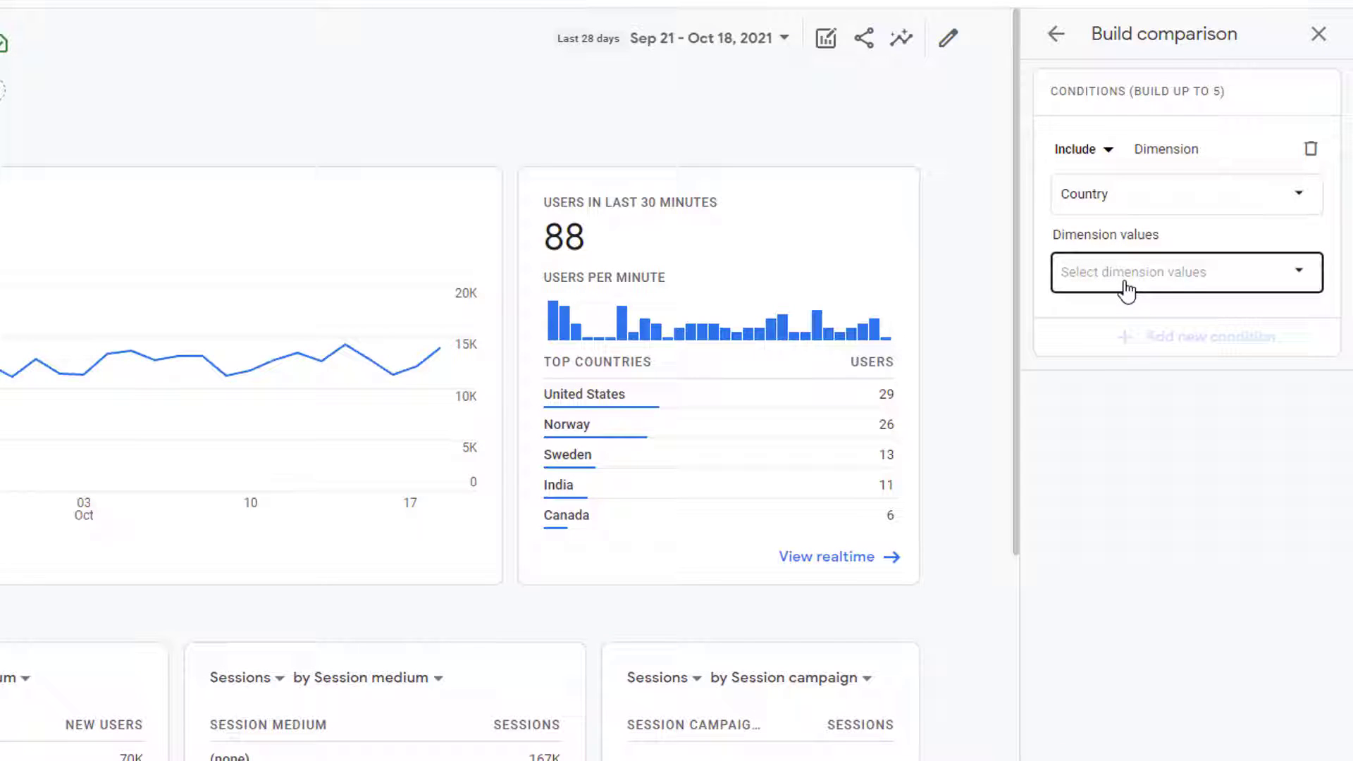
# Search 'united' and confirm United States as the Country value
pyautogui.click(1126, 285)
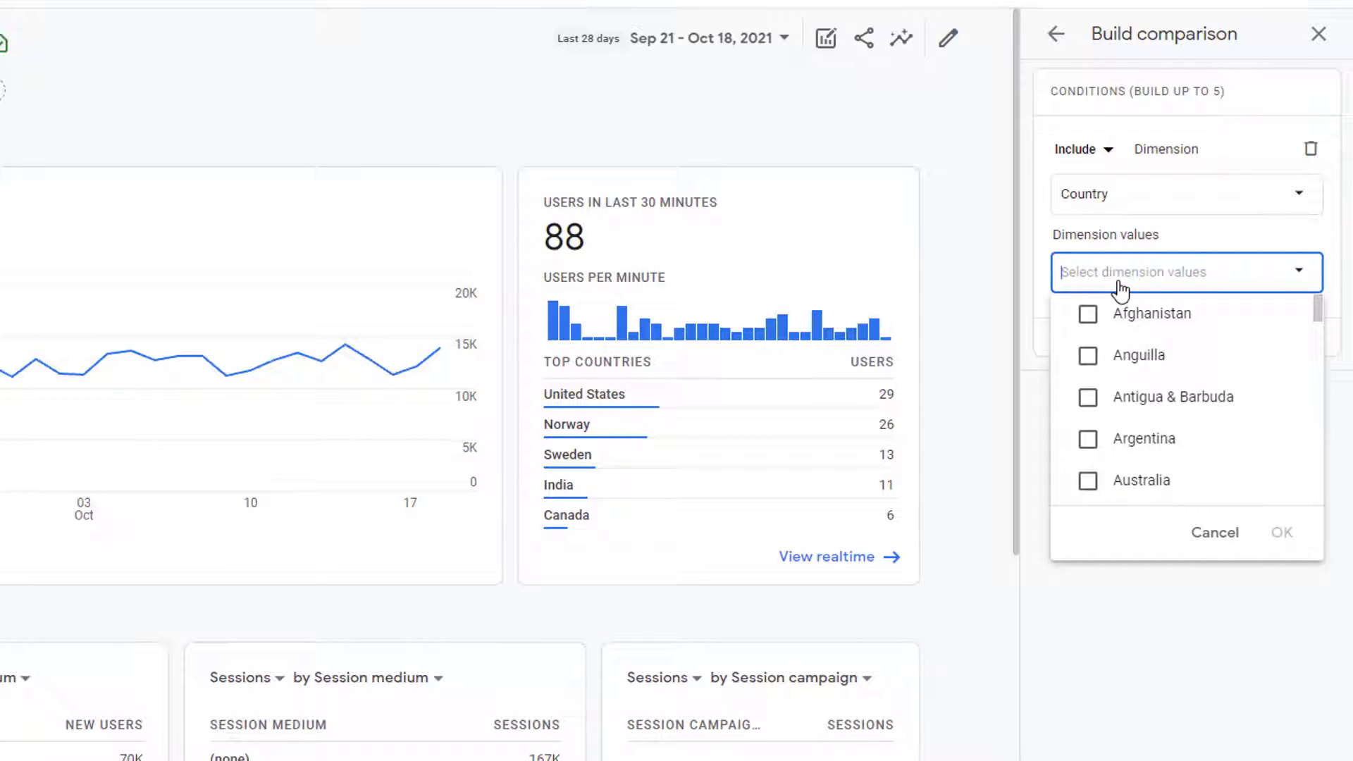
pyautogui.write('united')
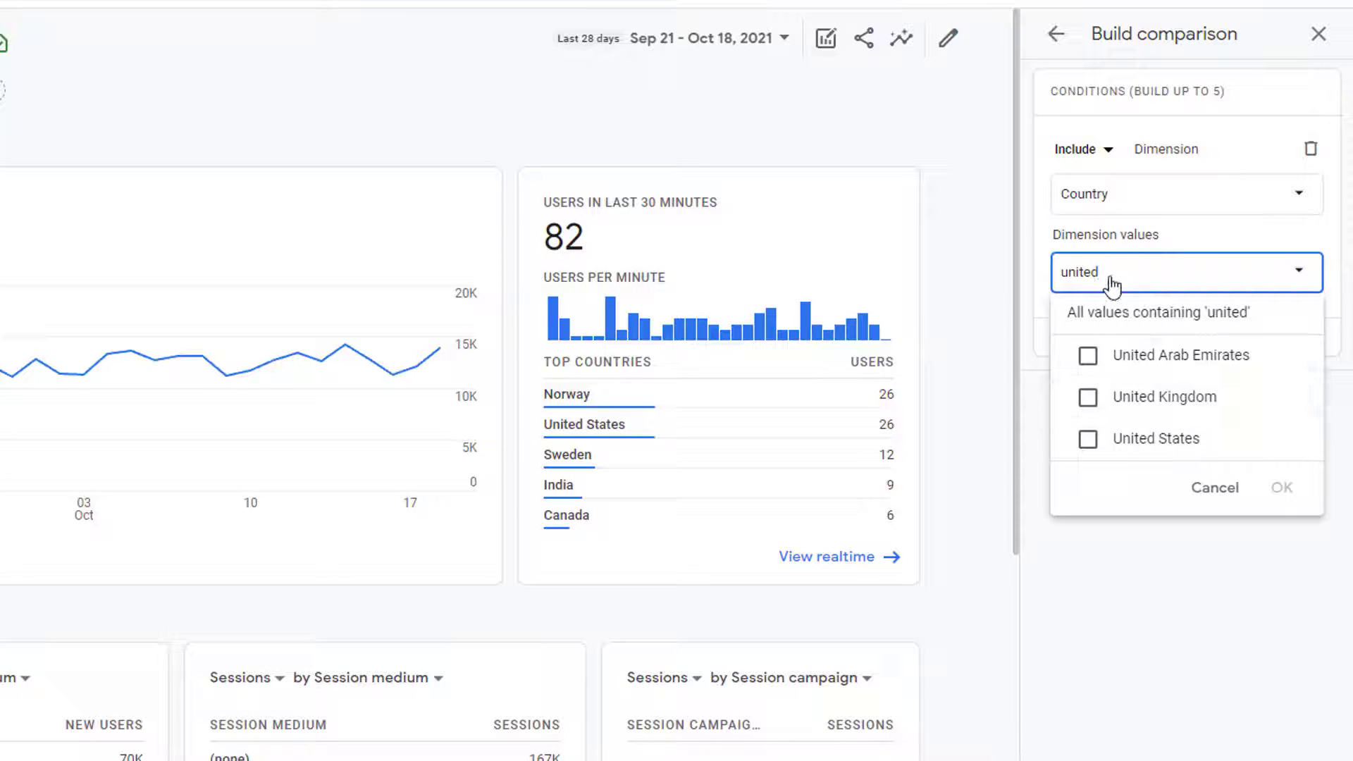
pyautogui.click(1090, 441)
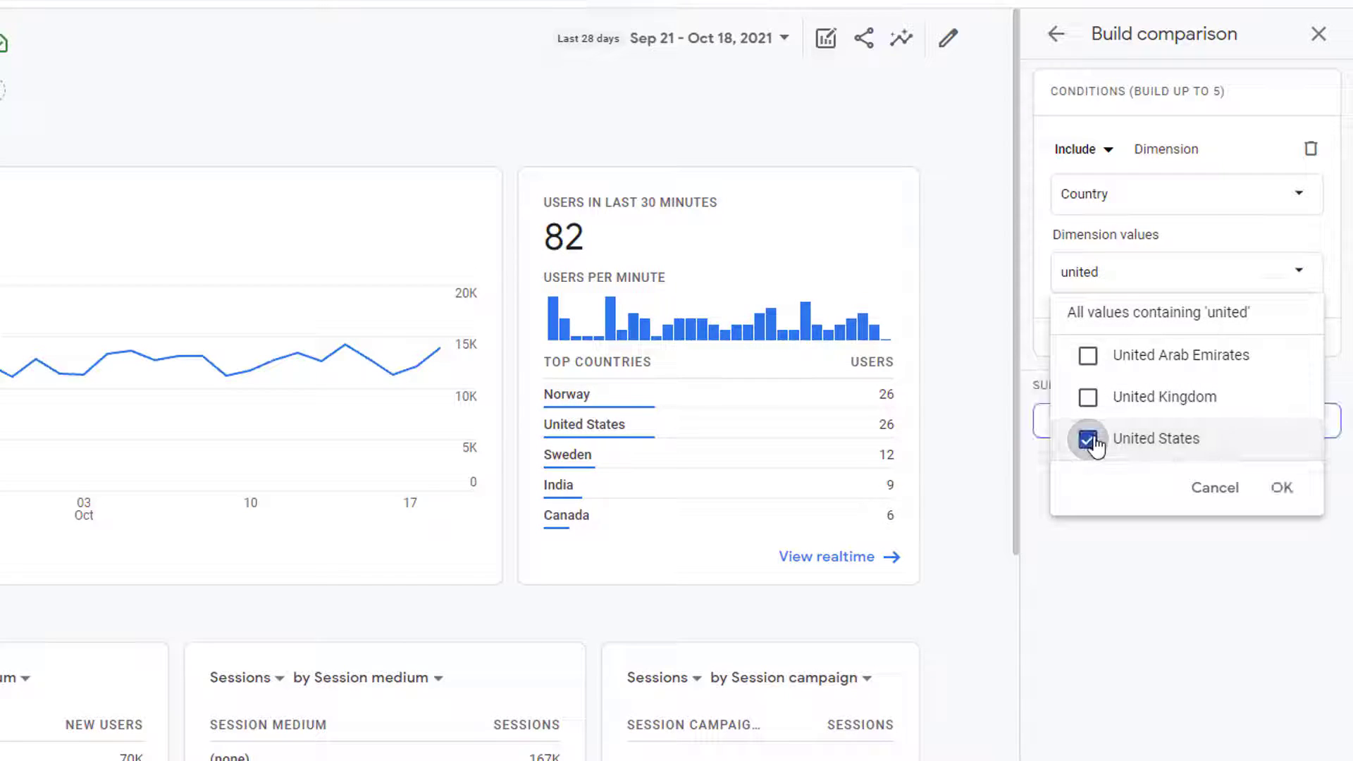
pyautogui.click(1280, 489)
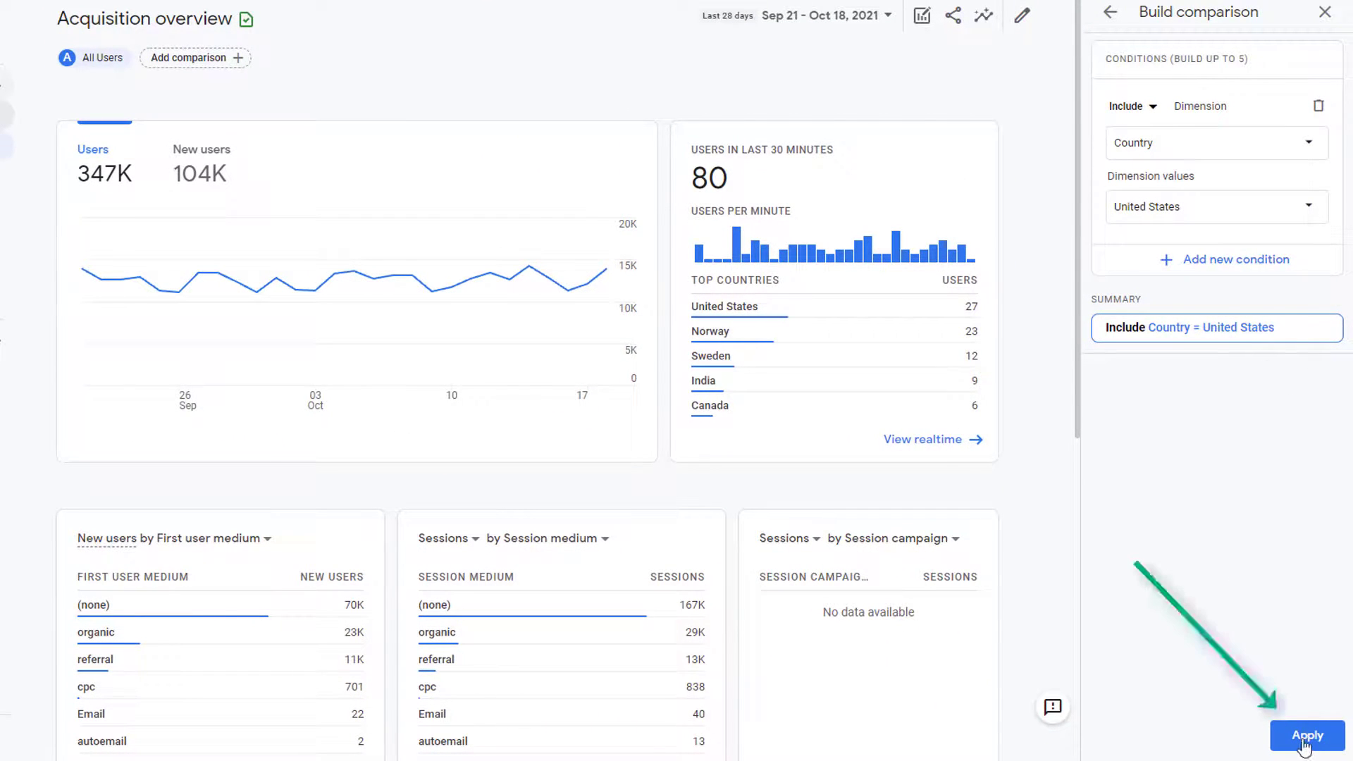
# Apply the United States comparison, showing 39K users against 347K for All Users
pyautogui.click(1303, 741)
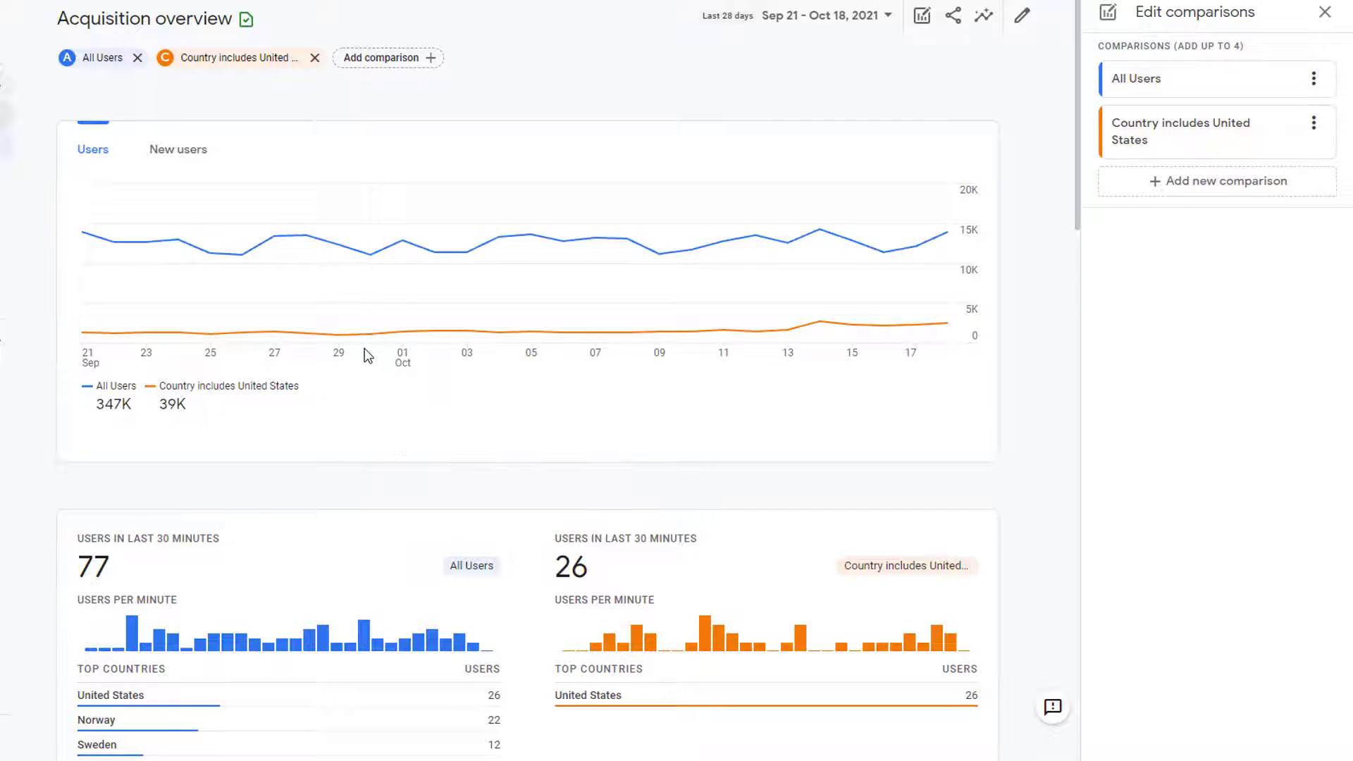
pyautogui.scroll(-4, 365, 348)
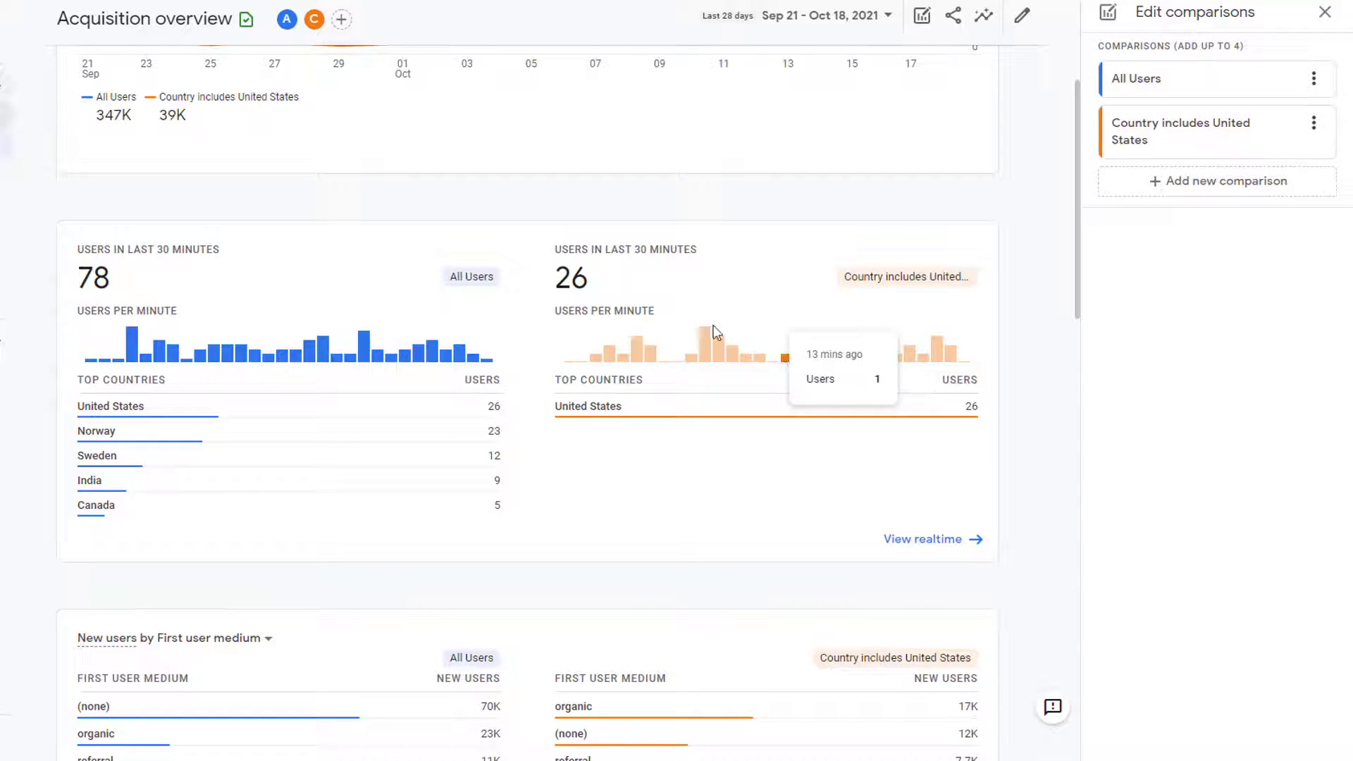
pyautogui.scroll(4, 559, 432)
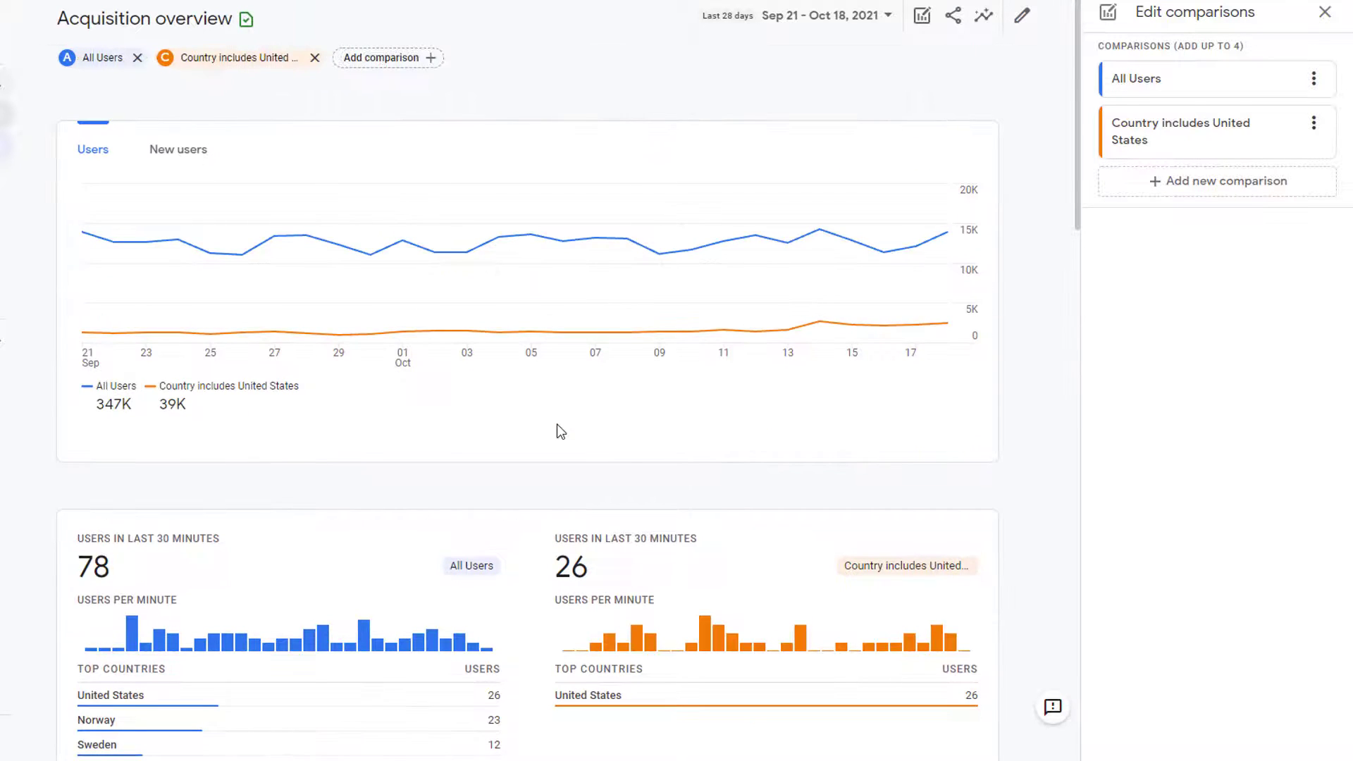
pyautogui.moveTo(138, 247)
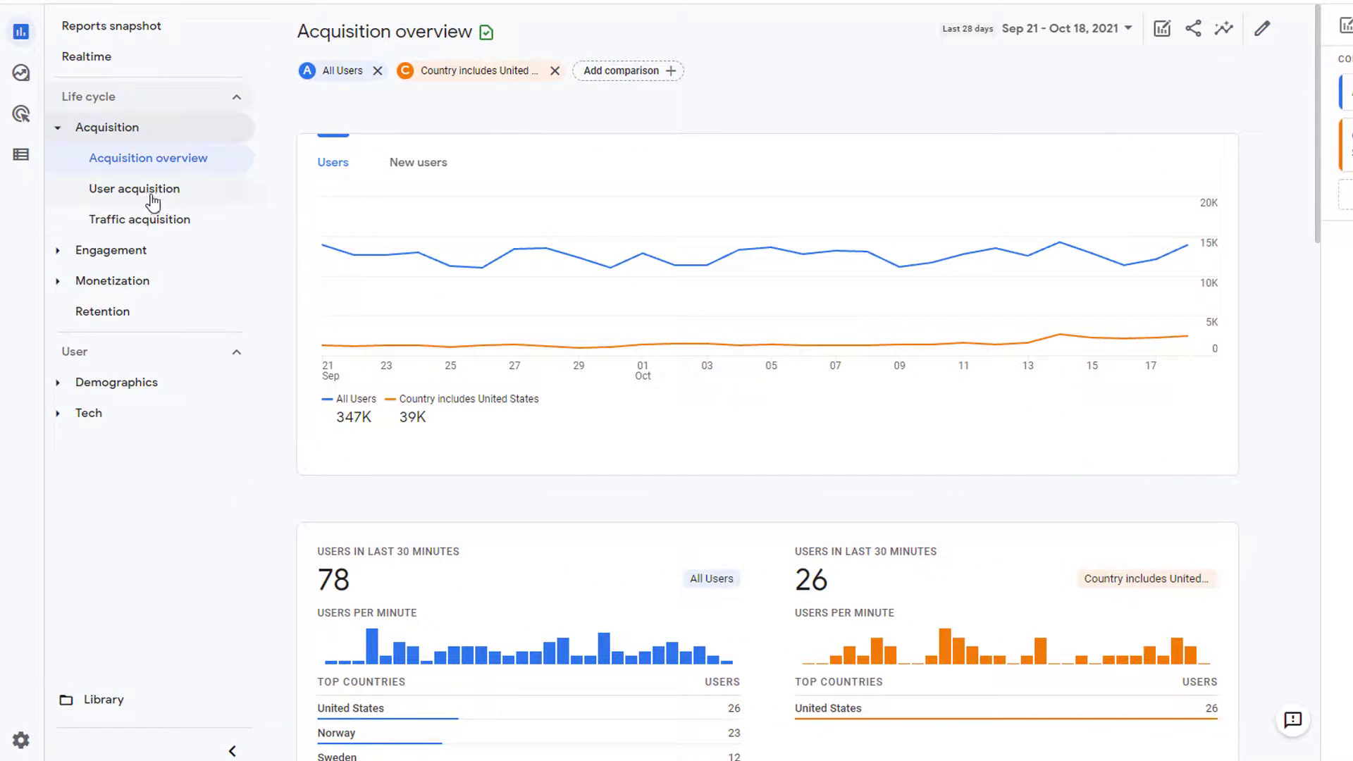
# Switch to User acquisition, then dismiss the comparison builder without adding a comparison
pyautogui.click(153, 203)
pyautogui.moveTo(444, 310)
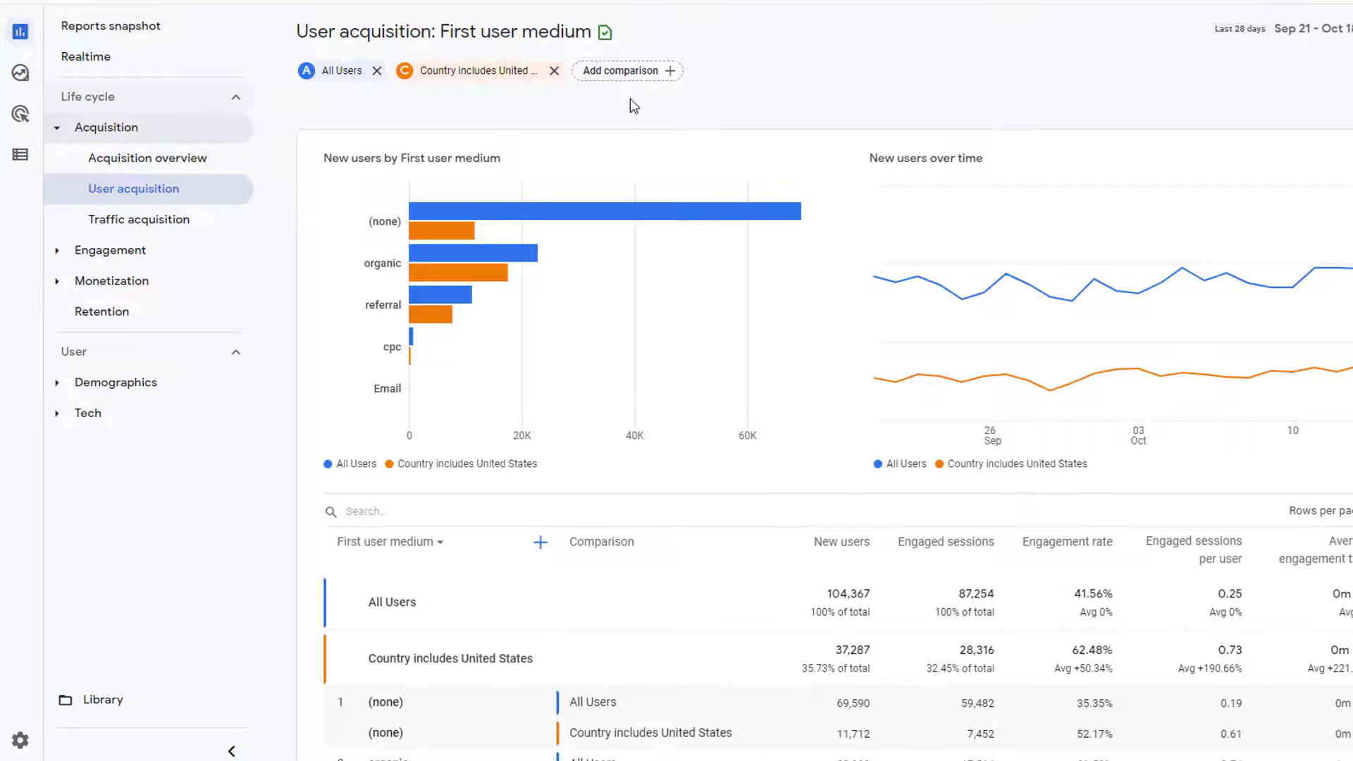
pyautogui.click(446, 82)
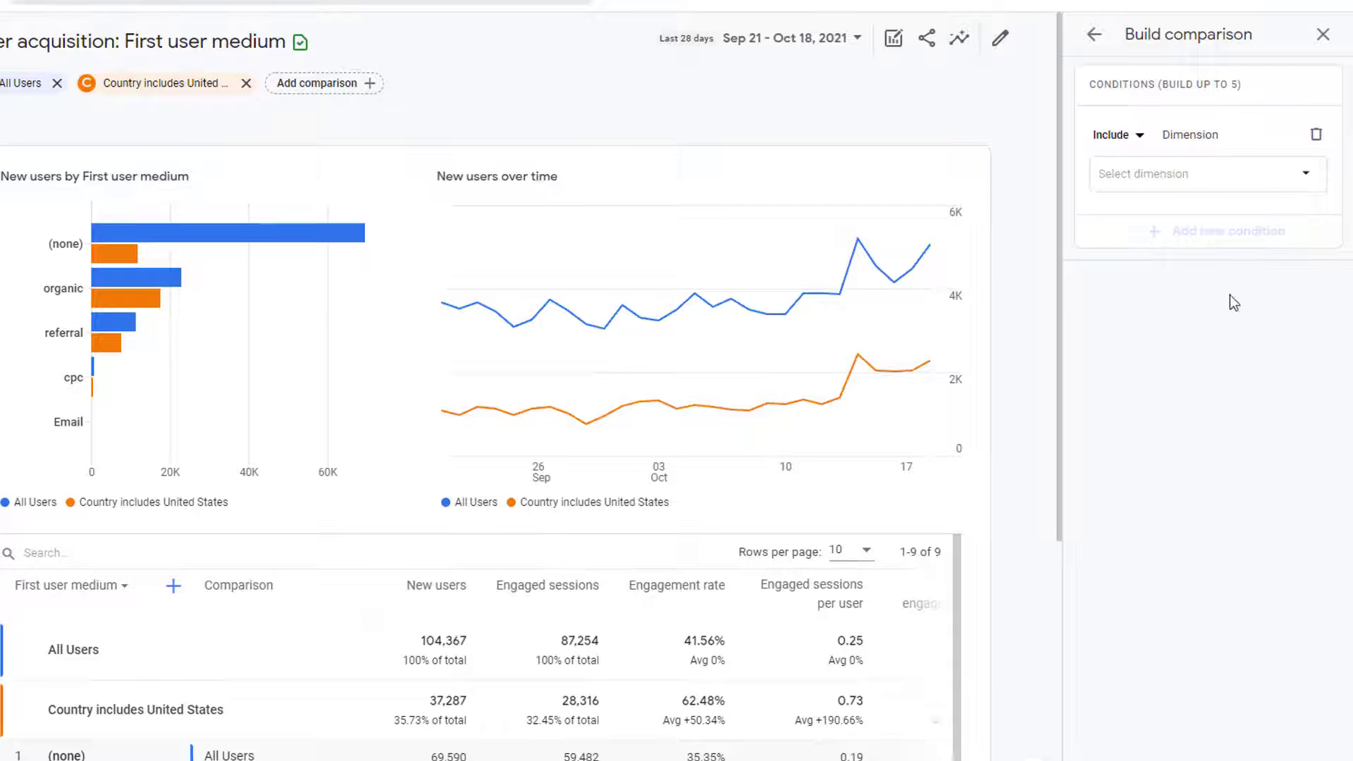
pyautogui.click(1327, 38)
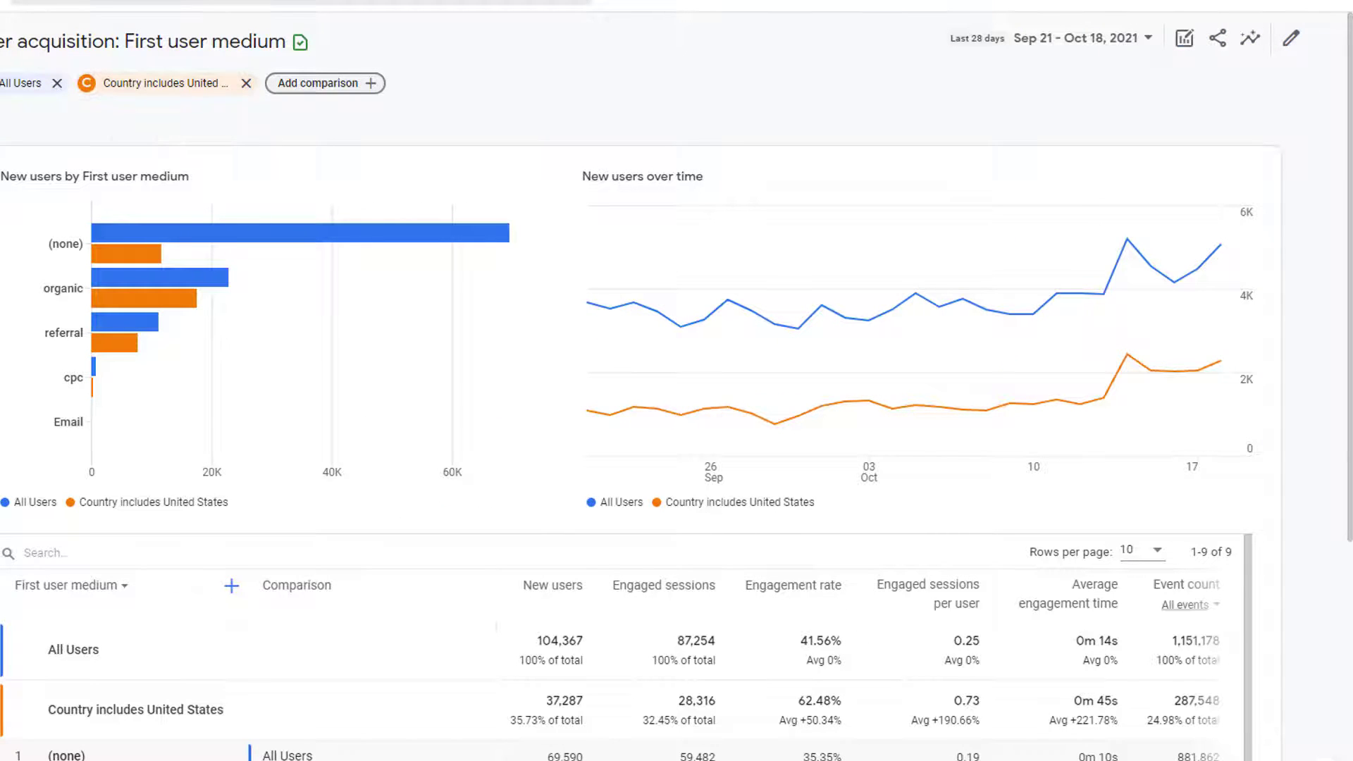
# Reopen the Country = United States comparison in the builder for editing
pyautogui.click(1184, 39)
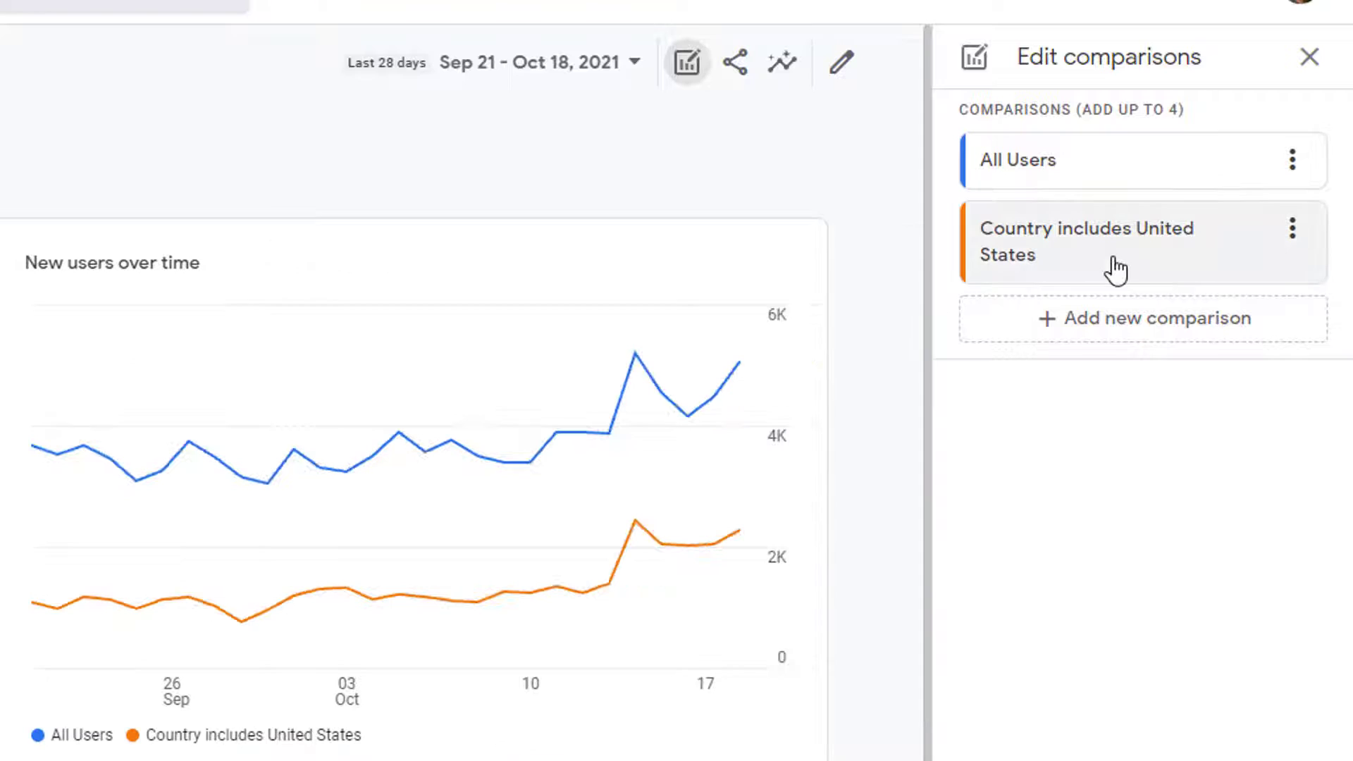
pyautogui.click(1295, 232)
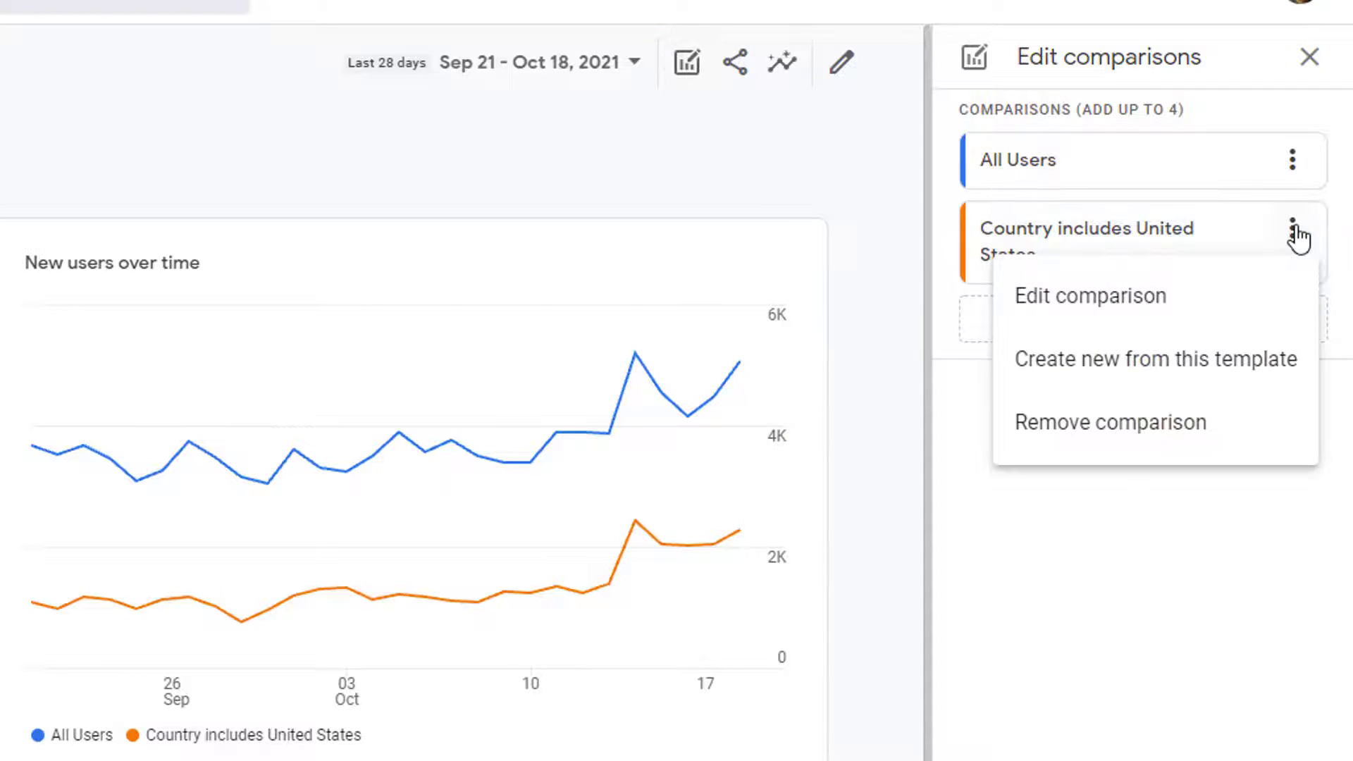
pyautogui.click(1138, 310)
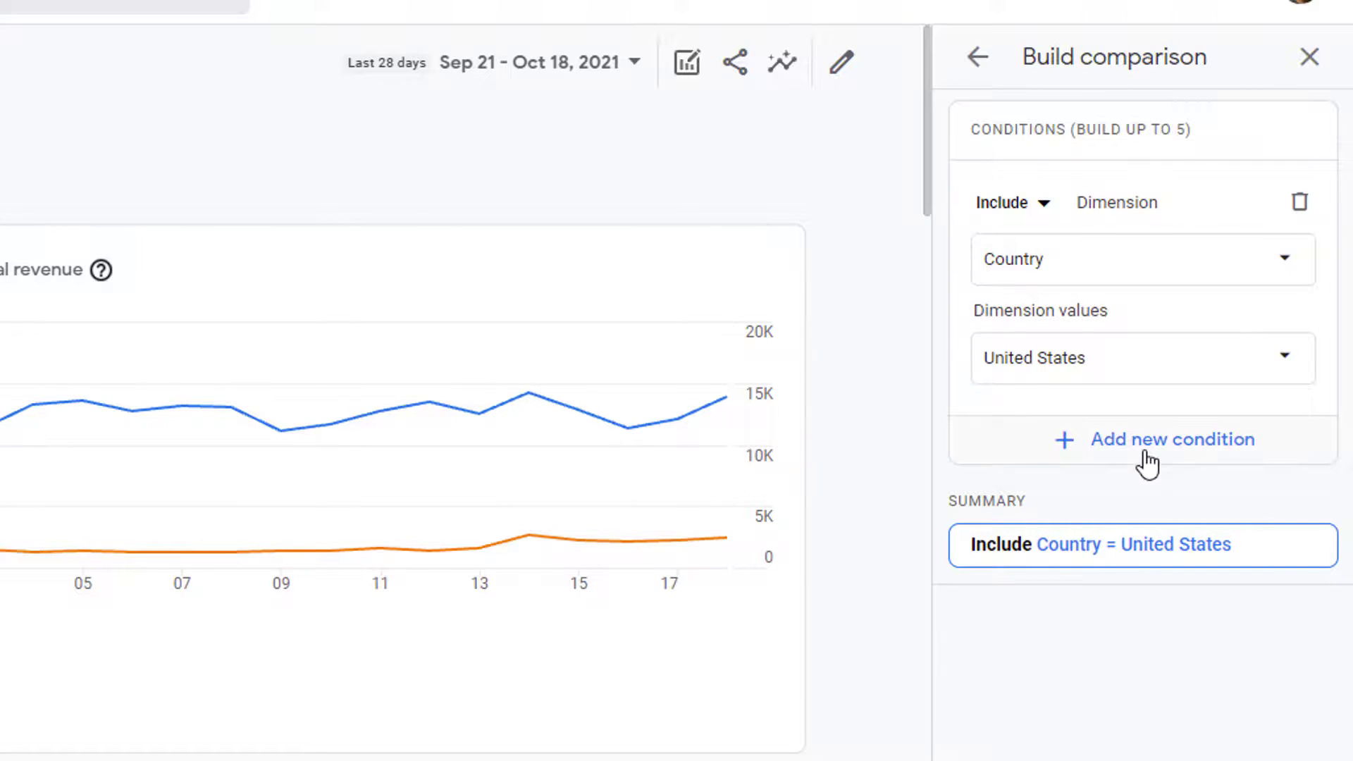
# Add a second condition, Include Gender = female, alongside Country = United States
pyautogui.click(1142, 450)
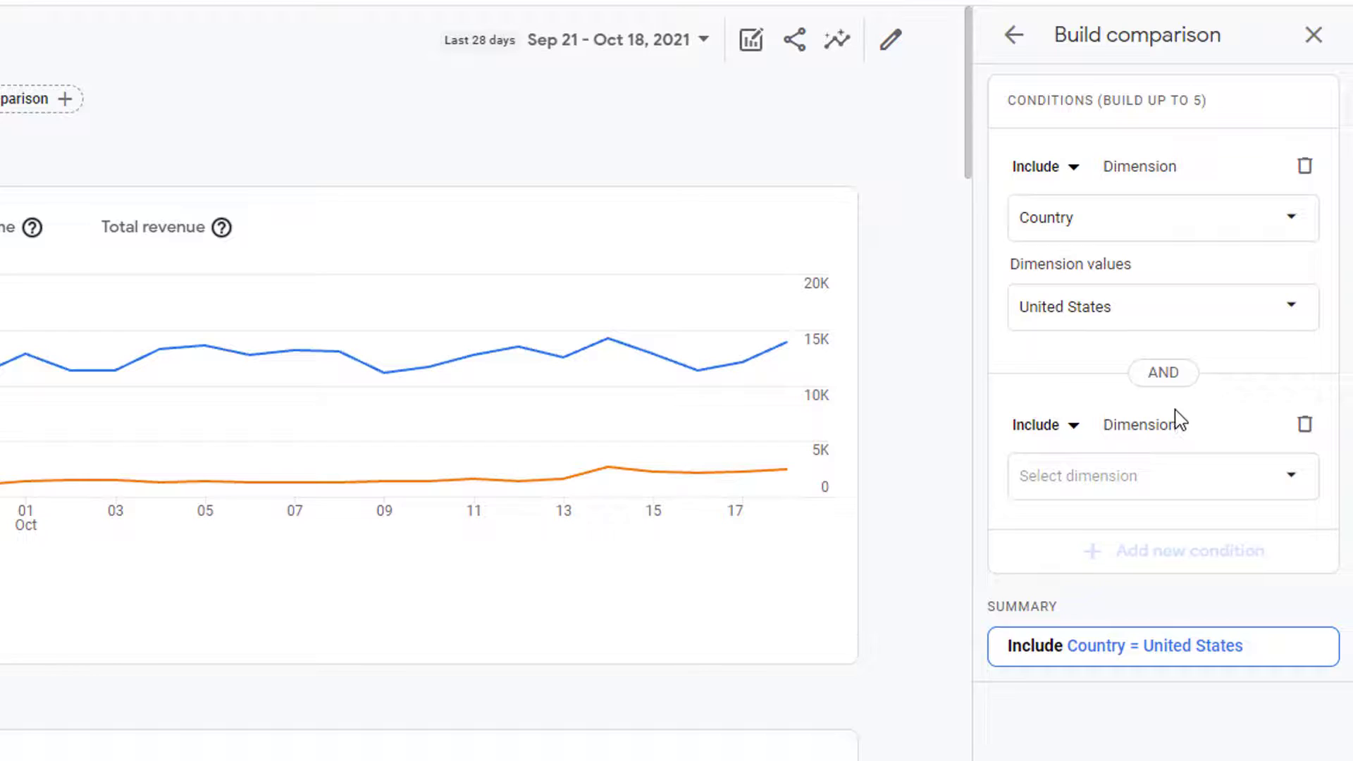
pyautogui.click(1156, 496)
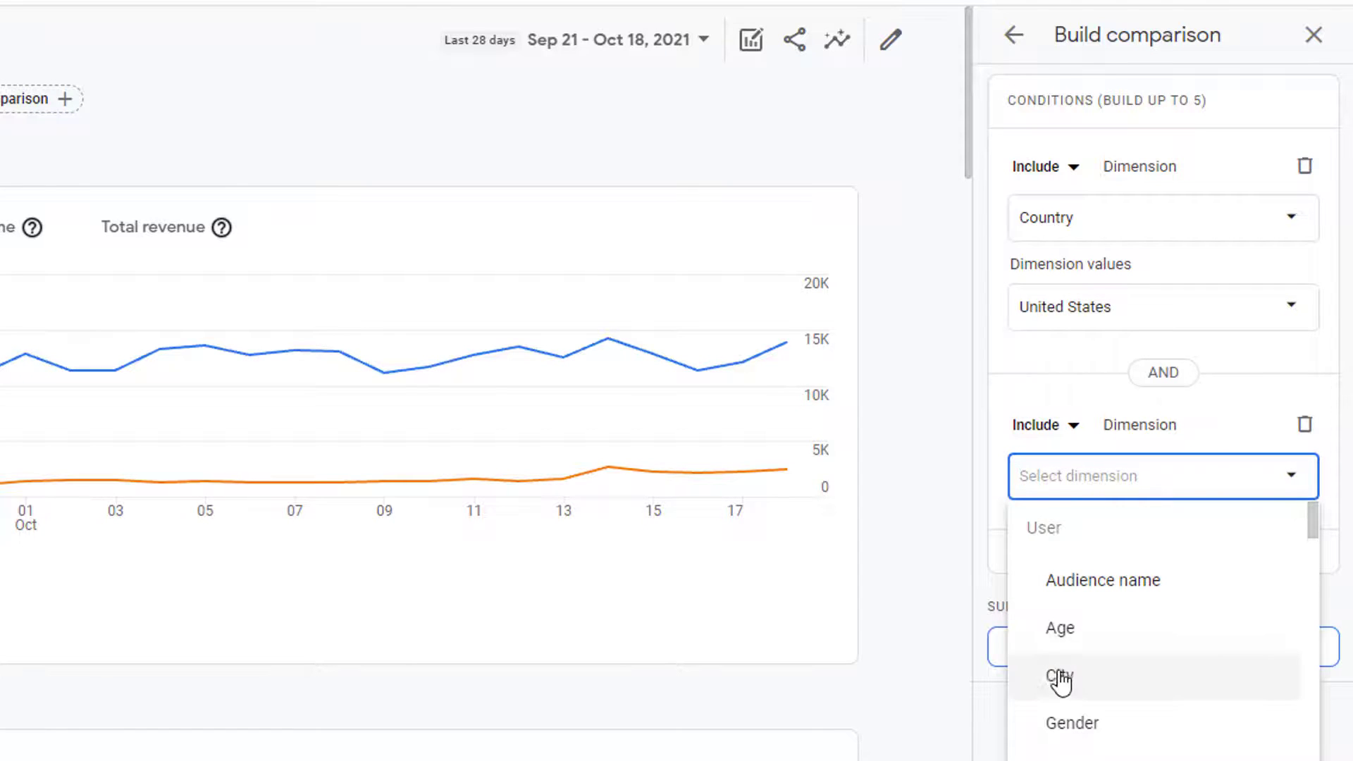
pyautogui.click(1061, 725)
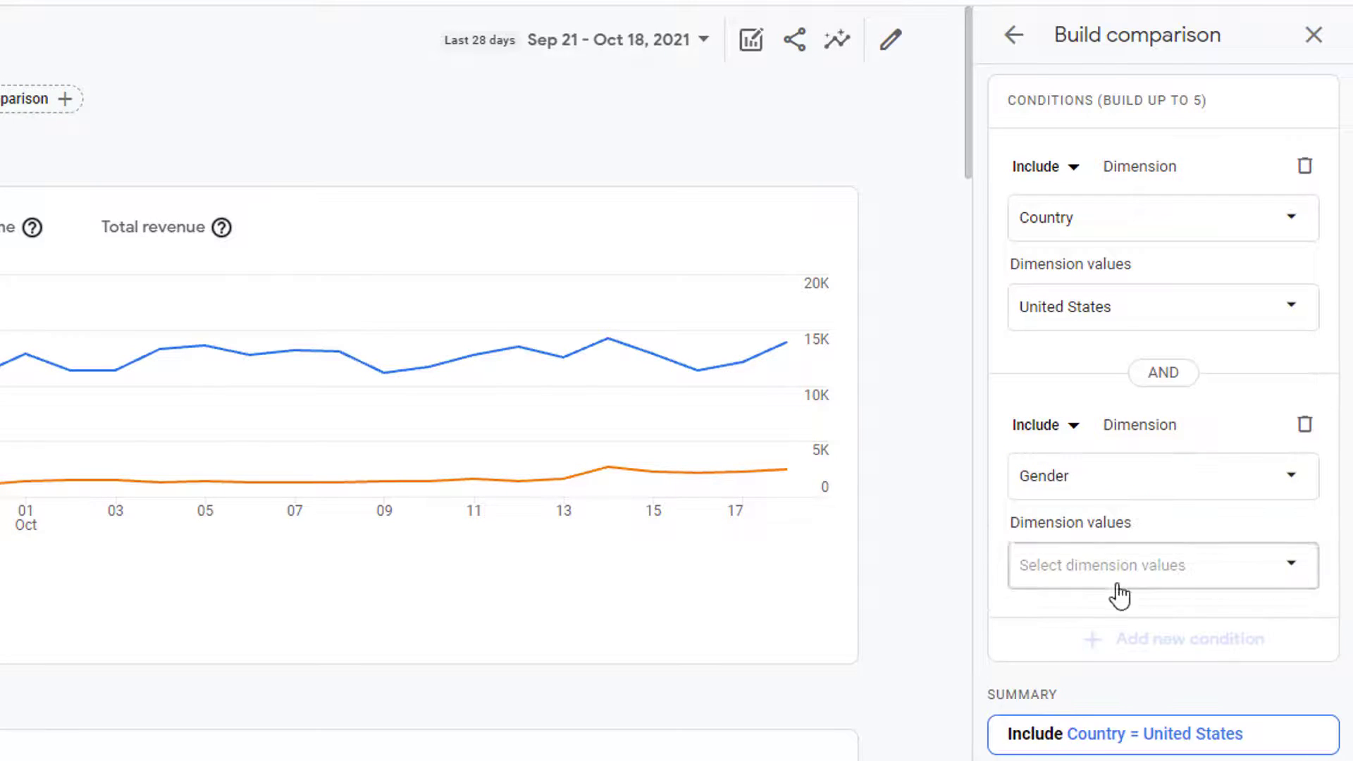
pyautogui.click(1038, 578)
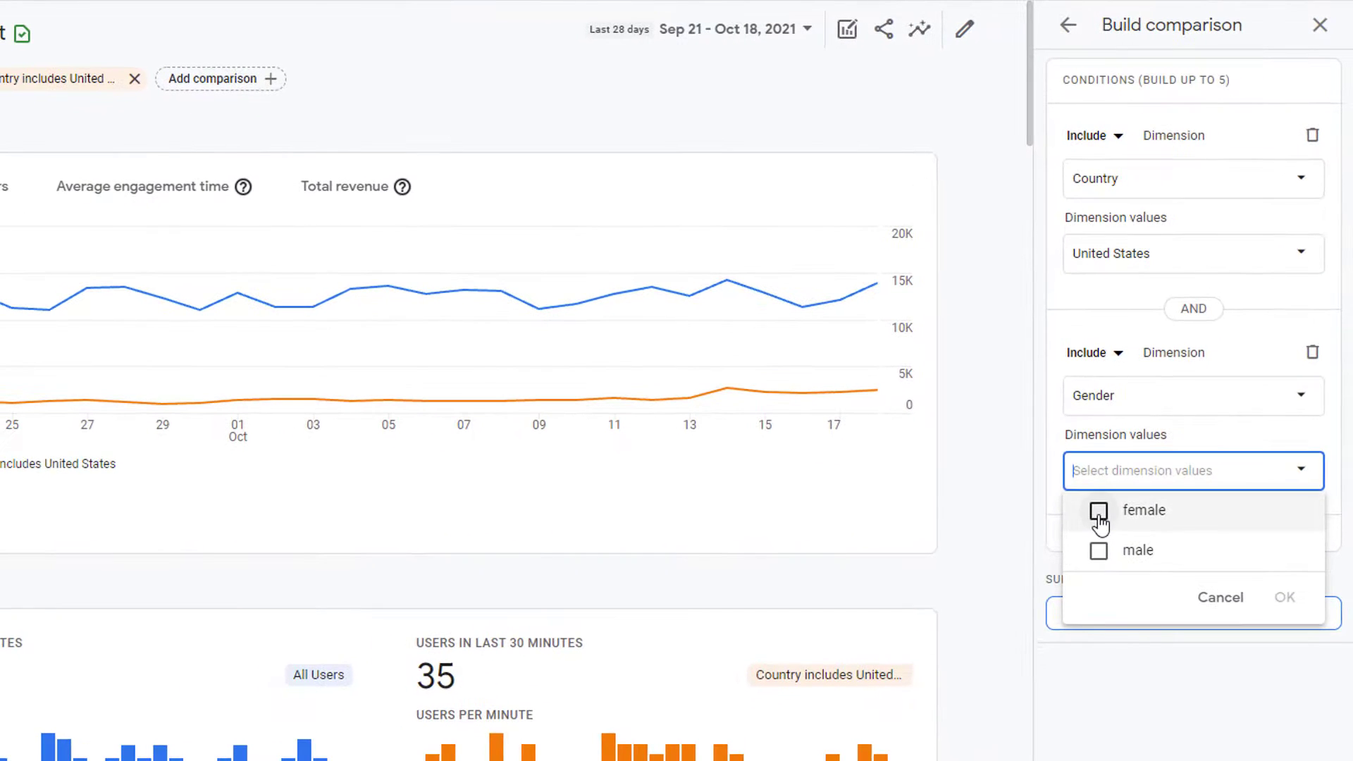
pyautogui.click(1098, 511)
pyautogui.click(1282, 597)
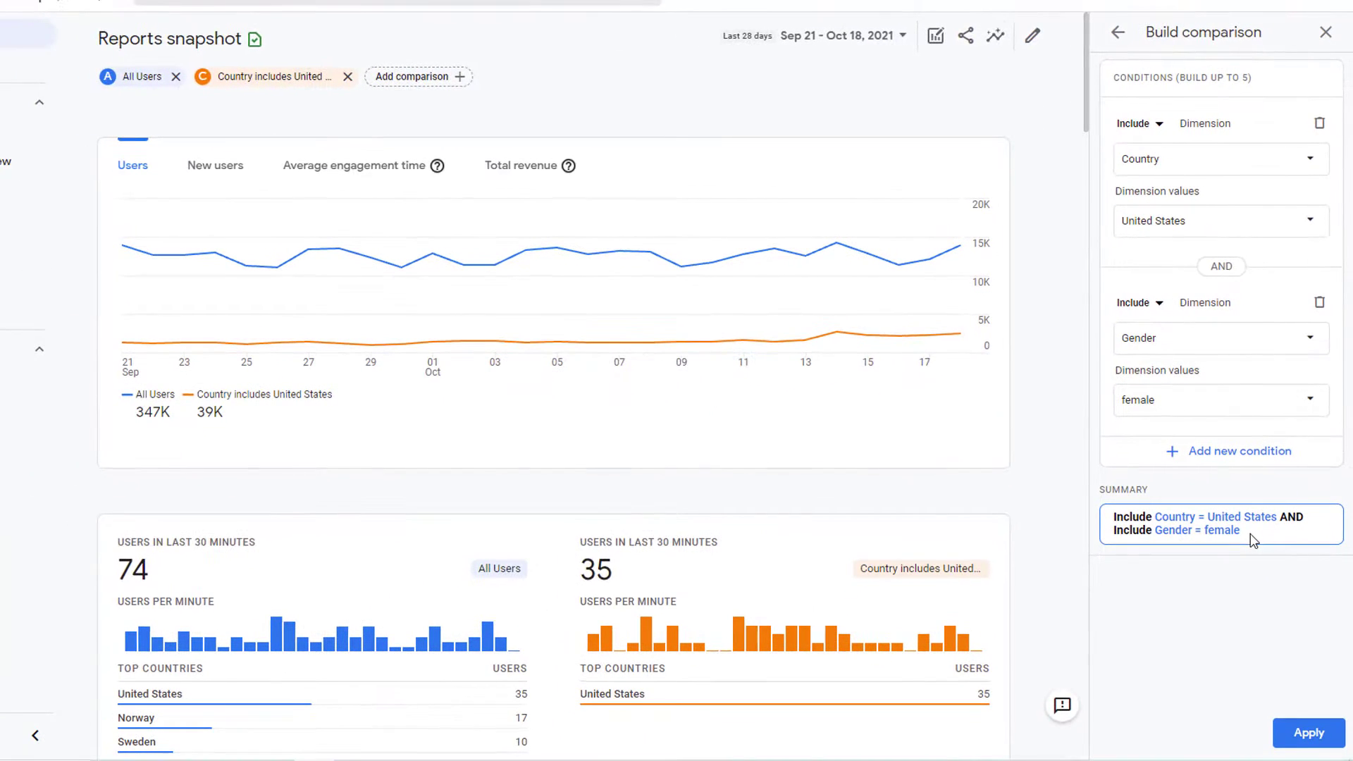
# Apply the United States plus female comparison, which shows 0 users versus 347K
pyautogui.click(1307, 734)
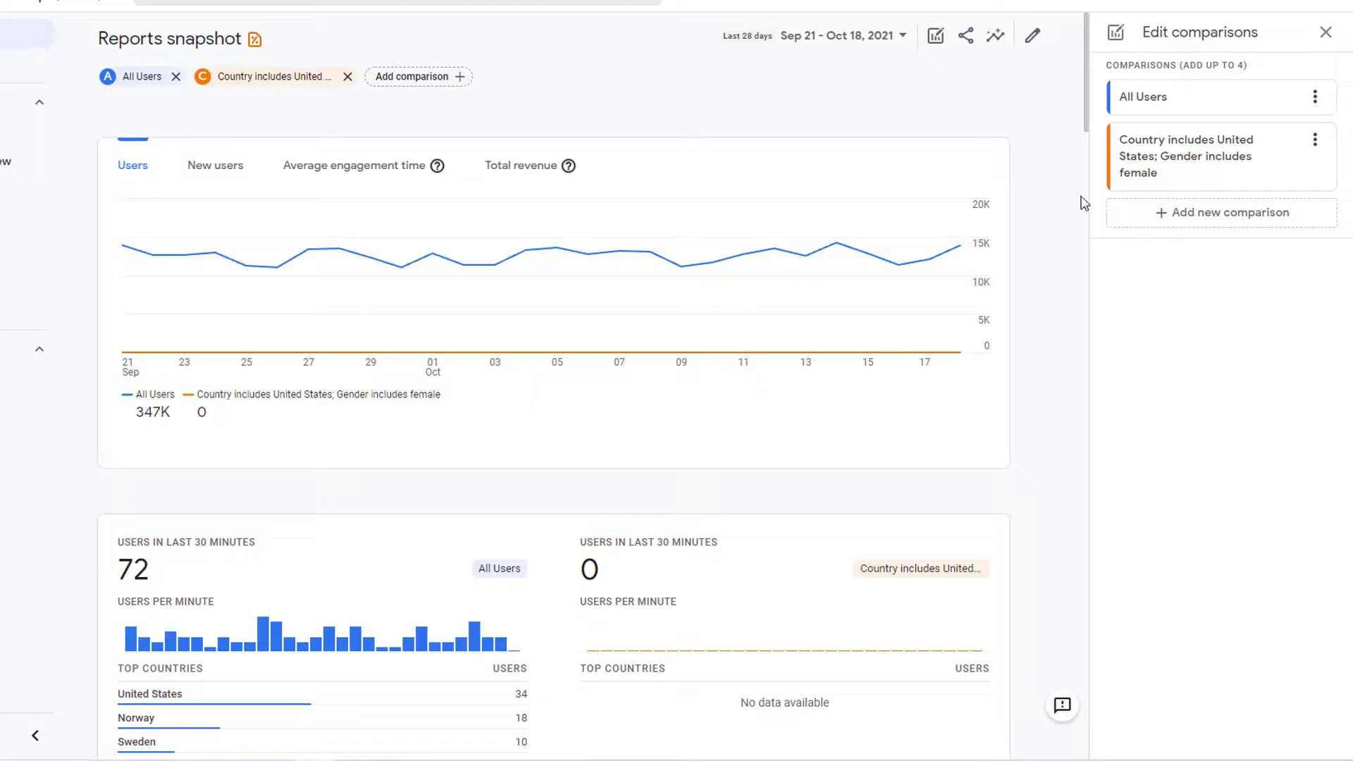
# Delete the Gender condition and reapply, restoring 39K United States users
pyautogui.click(1315, 140)
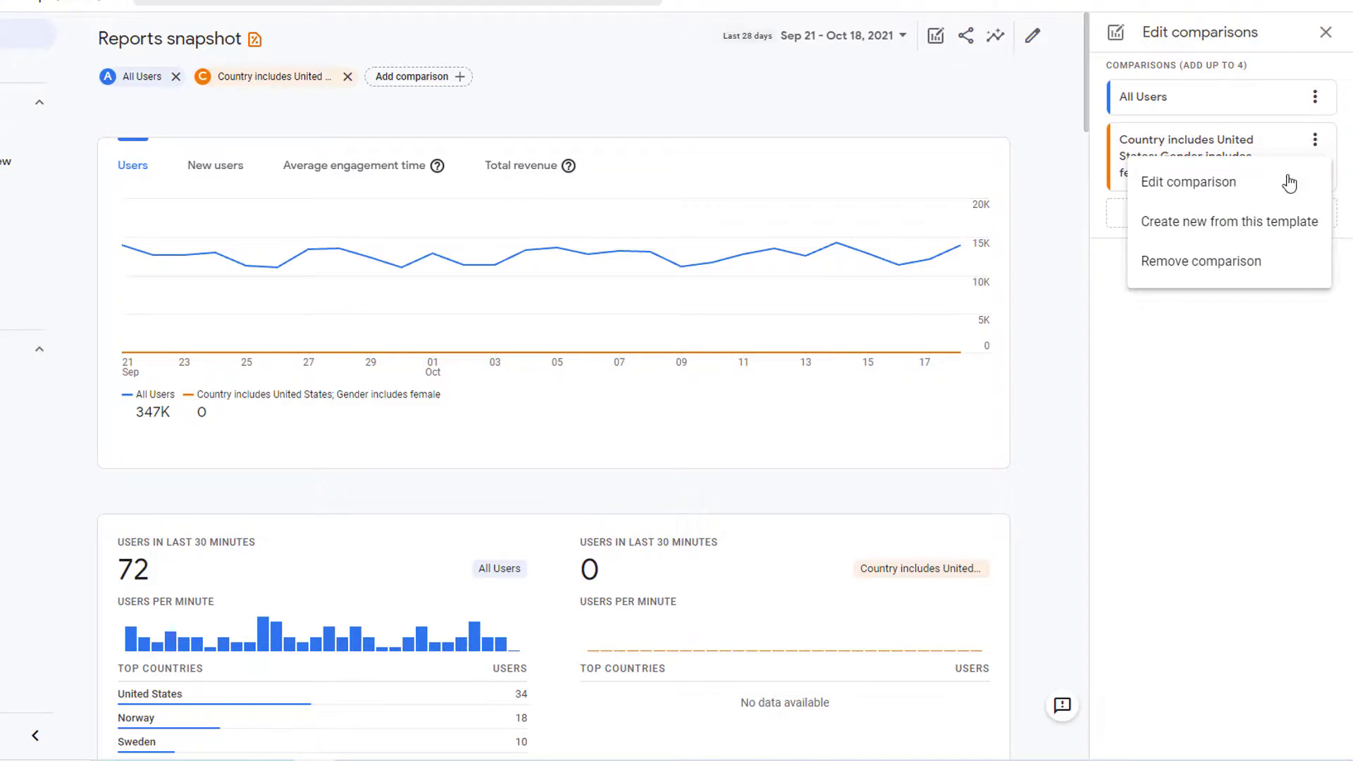
pyautogui.click(1216, 182)
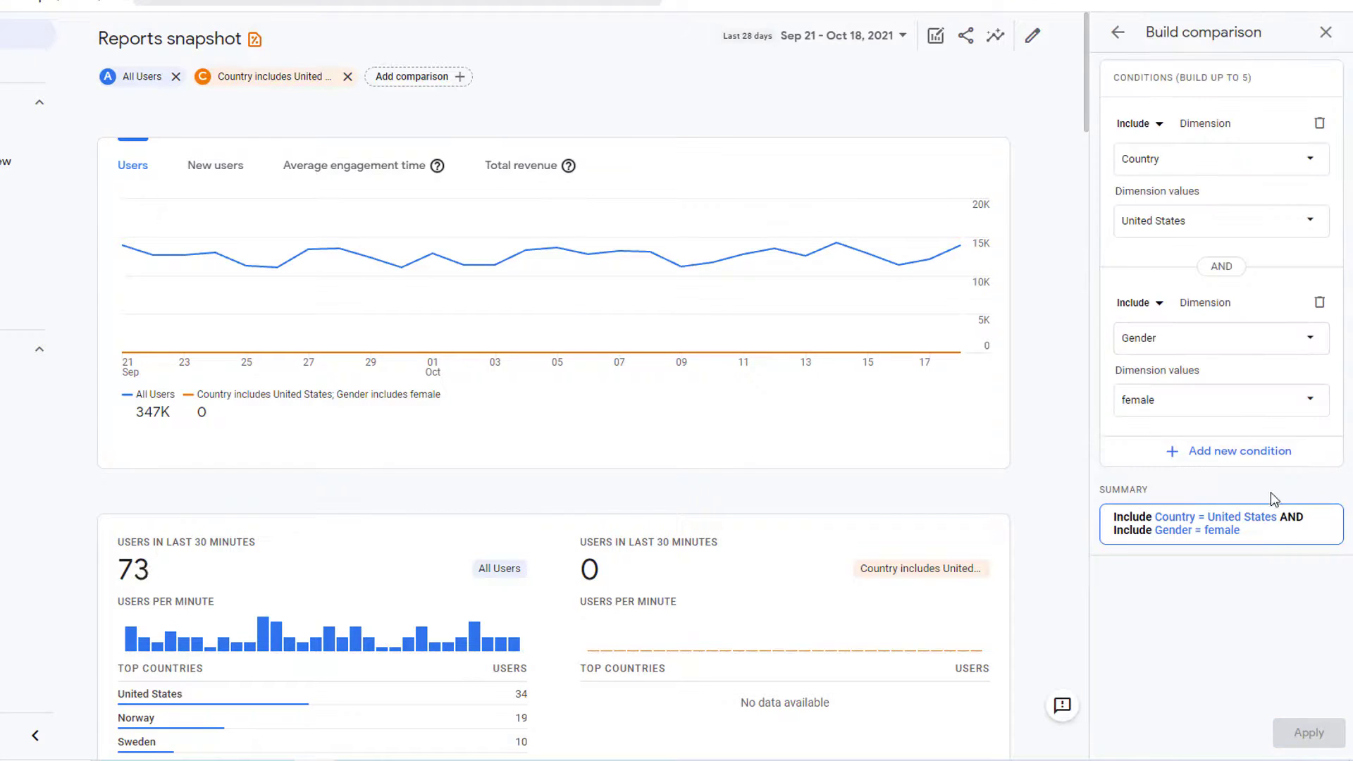
pyautogui.click(1320, 305)
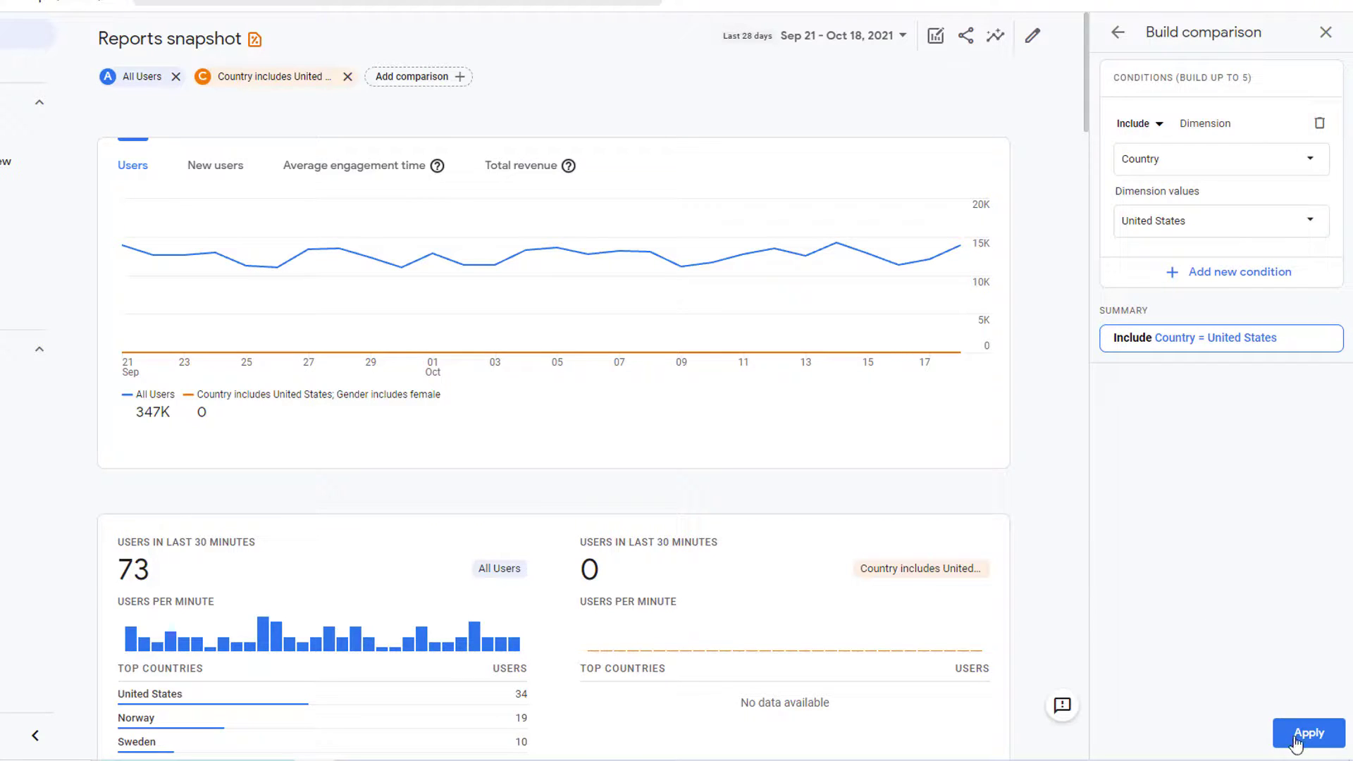
pyautogui.click(1295, 743)
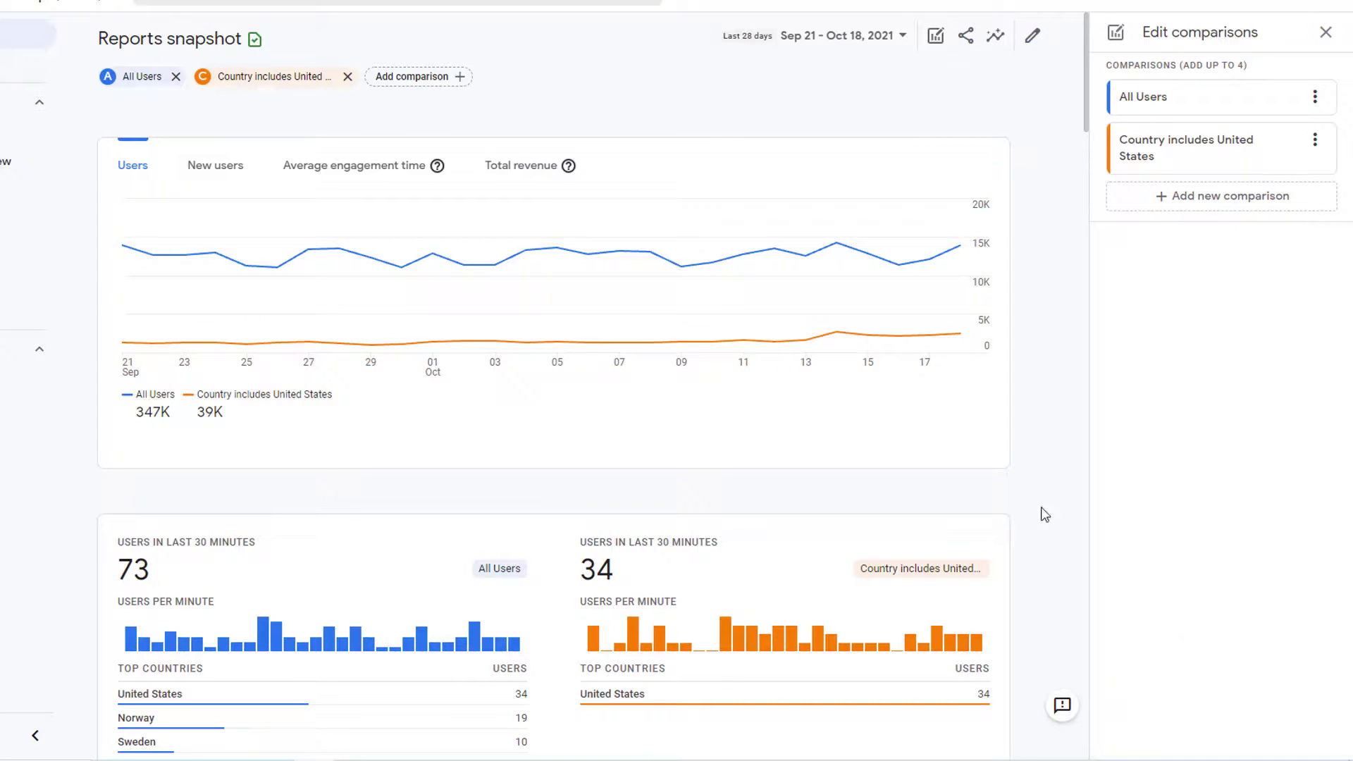
pyautogui.moveTo(835, 340)
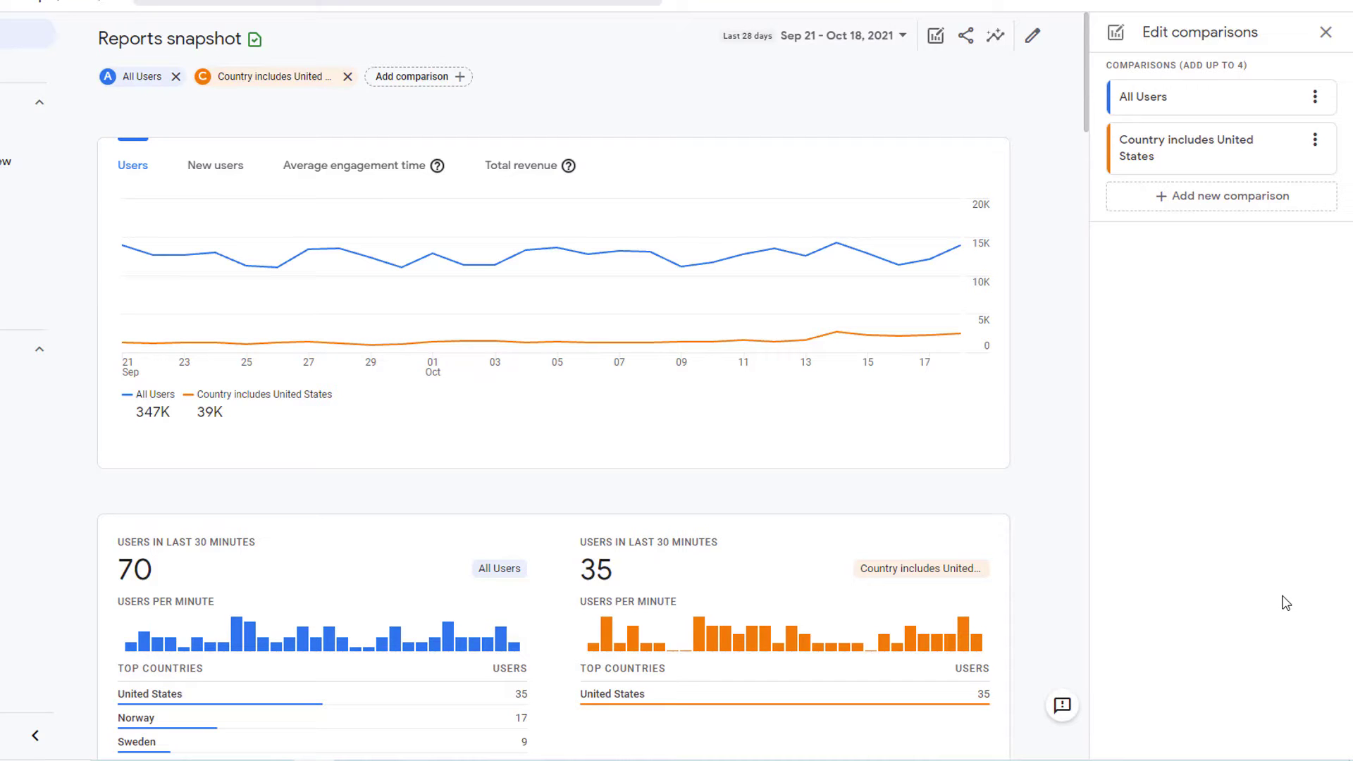
pyautogui.moveTo(839, 341)
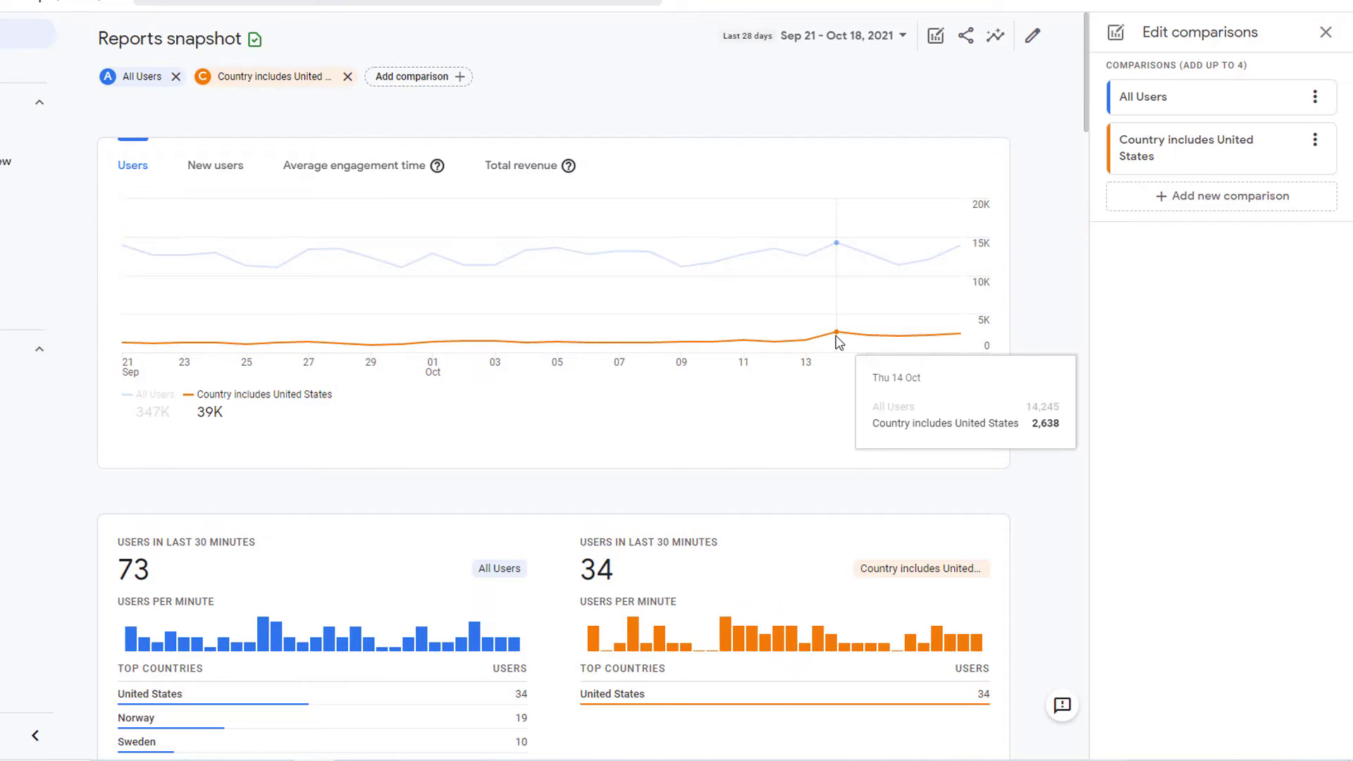